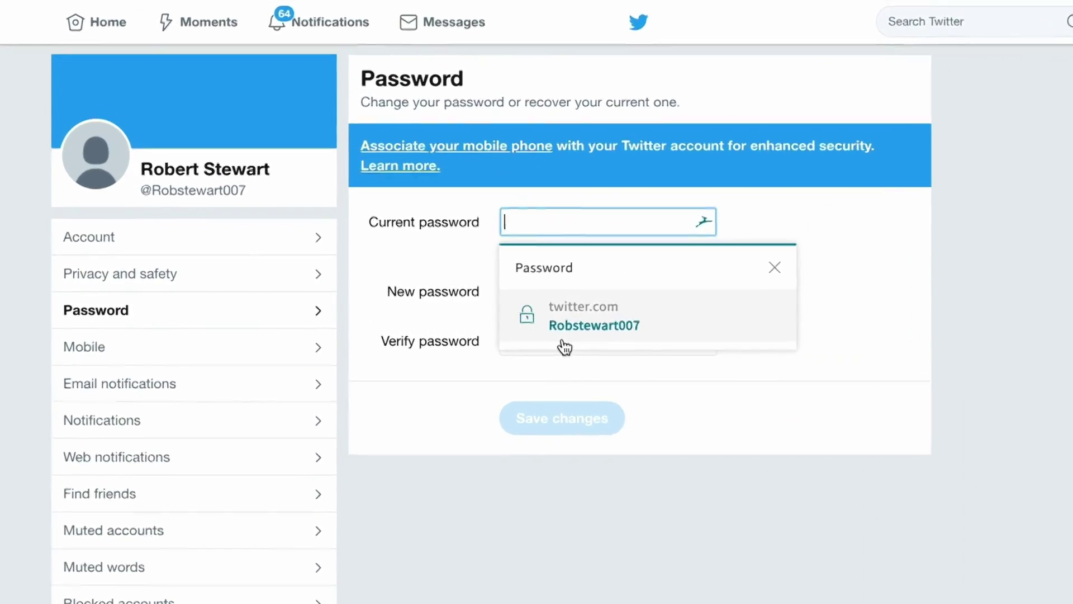
Step: Fill the current password from Dashlane's saved login and save a generated strong new password
left_click(476, 338)
left_click(465, 302)
left_click(619, 401)
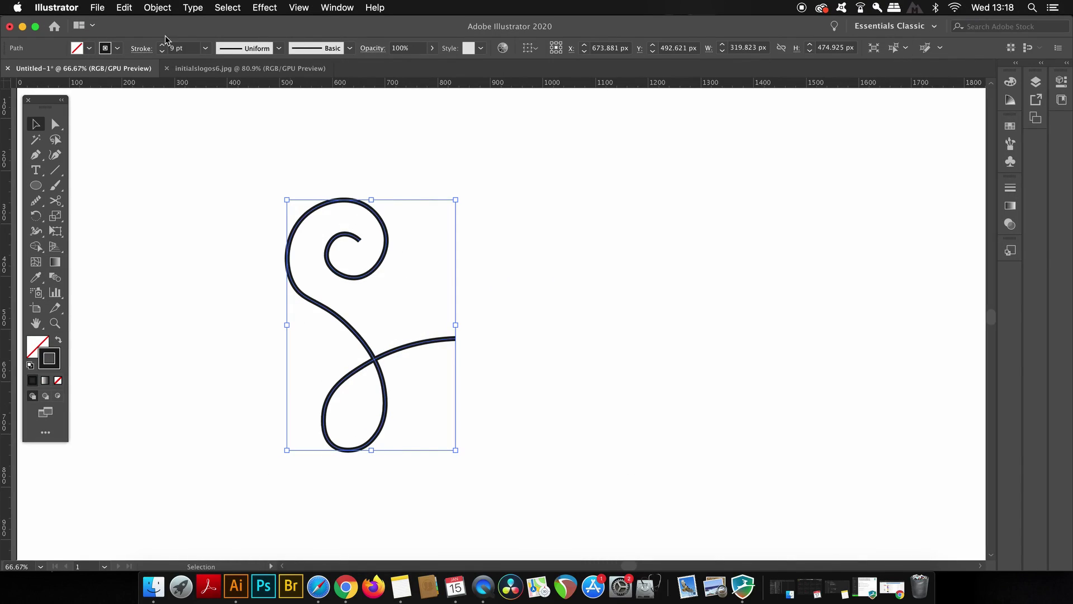
Step: Raise the curly path's stroke weight to 17 pt
left_click(162, 45)
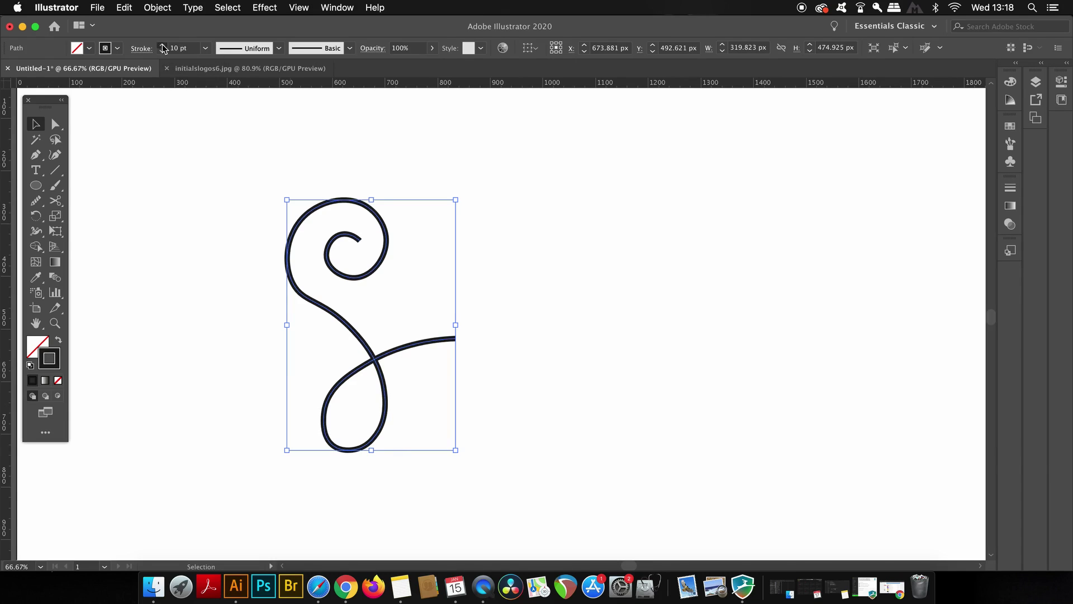
left_click(162, 45)
left_click(162, 45)
left_click(315, 267)
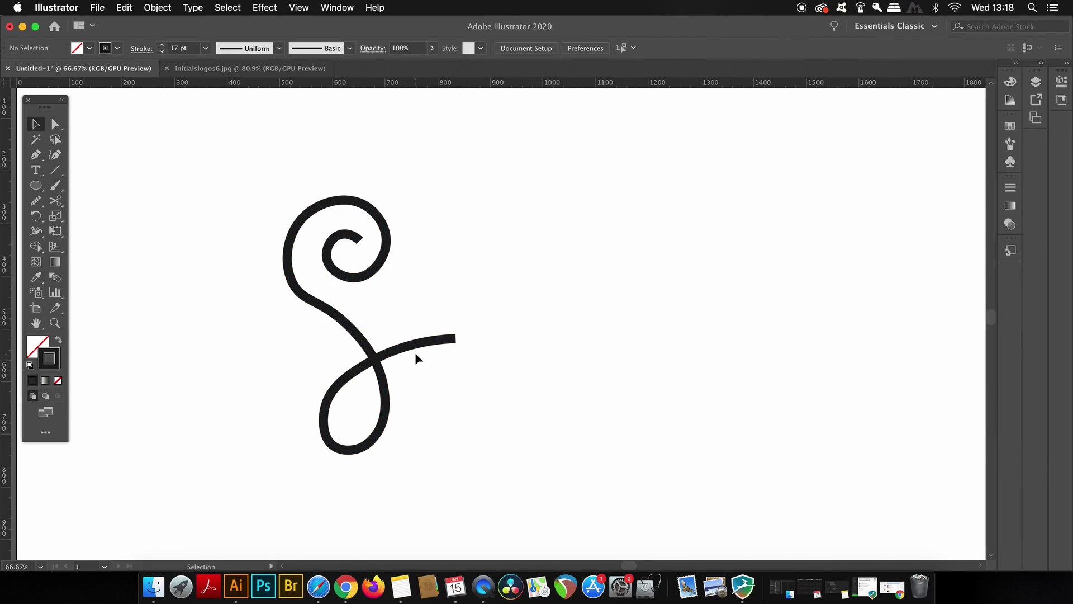
scroll(415, 352, "up", 1)
Step: Smooth the curl's upper and lower curves with the Smooth tool
left_click(283, 297)
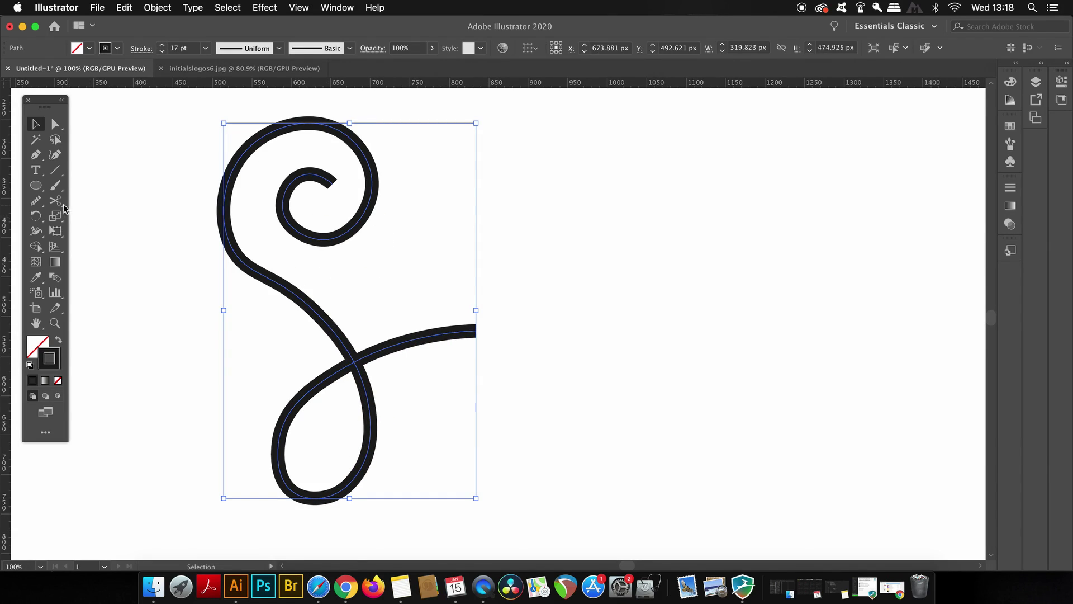
left_click_drag(35, 200, 108, 233)
mouse_move(226, 239)
left_mouse_down()
mouse_move(328, 323)
mouse_move(266, 269)
mouse_move(334, 349)
left_mouse_up()
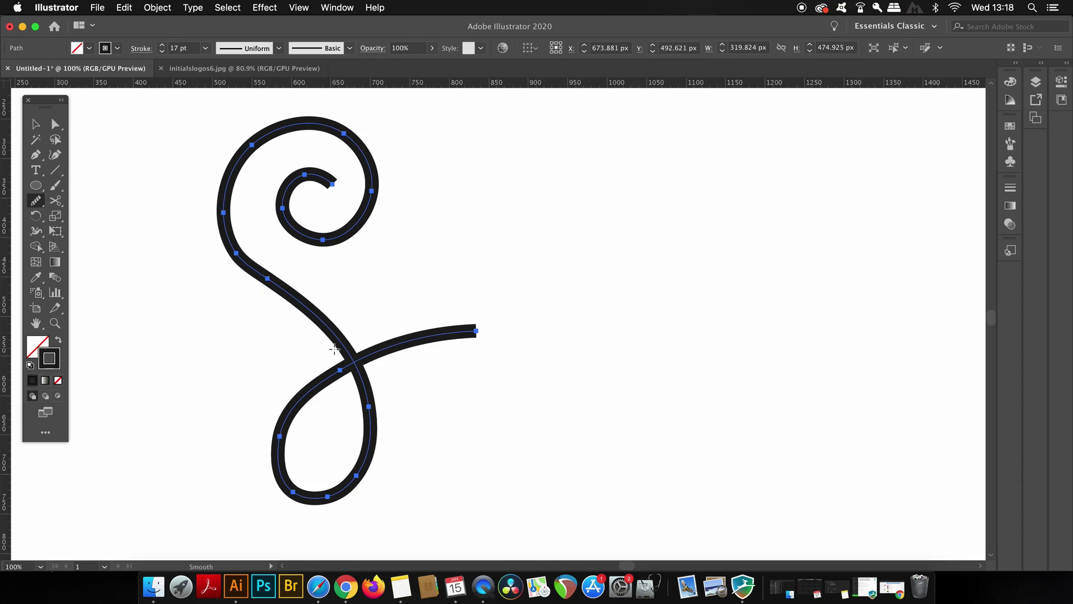
mouse_move(237, 253)
left_mouse_down()
mouse_move(329, 333)
mouse_move(364, 380)
left_mouse_up()
Step: Select the curve's end anchor with the Direct Selection tool
key("v")
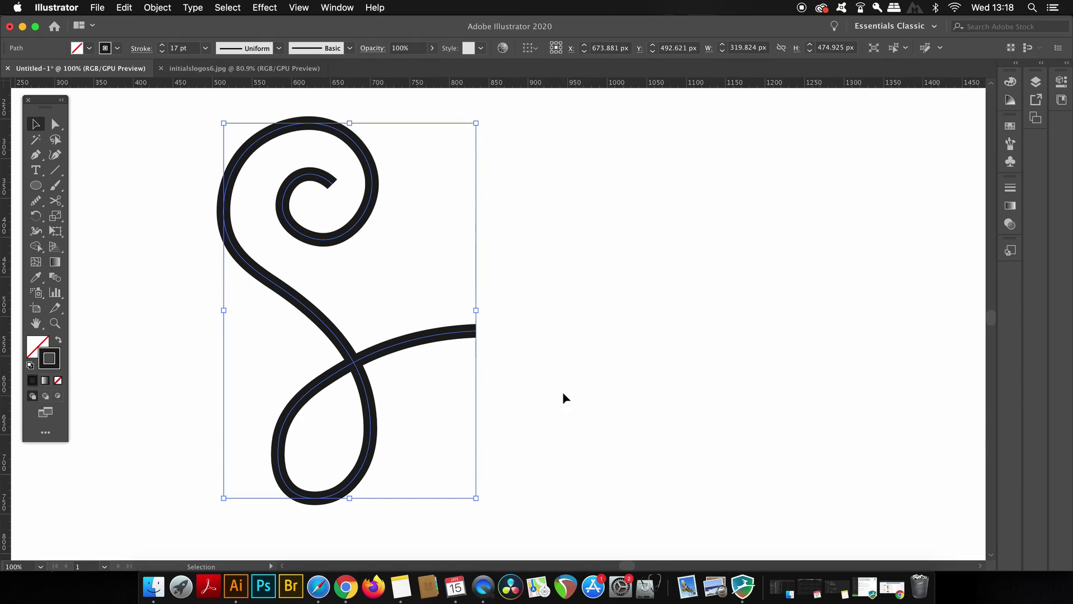
left_click(562, 395)
left_click(458, 335)
key("a")
left_click(473, 331)
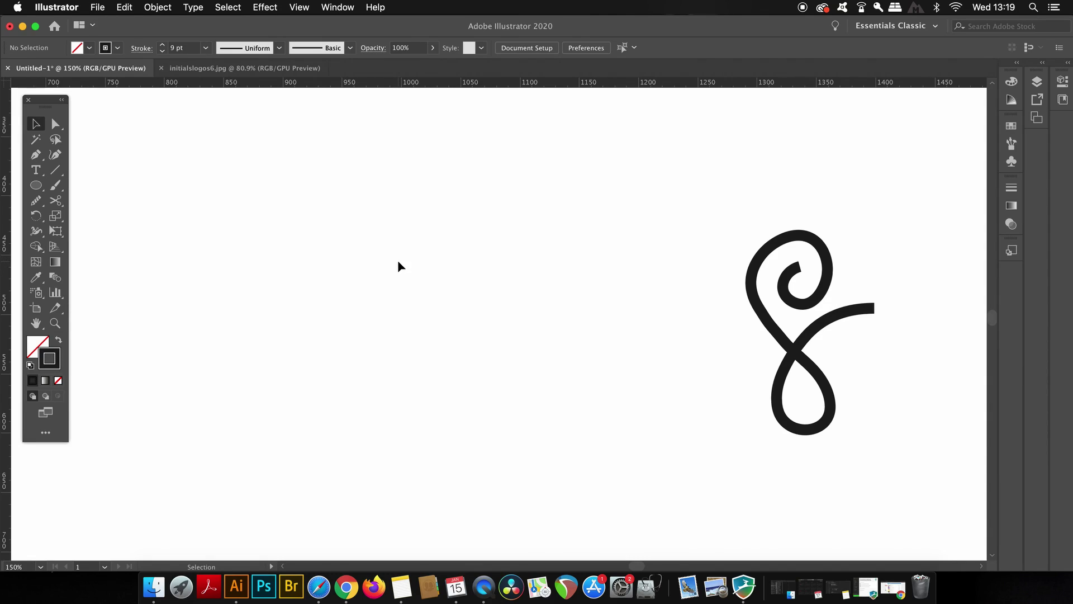
Step: Draw a small circle left of the curl and pull its top anchor into a teardrop point
key("l")
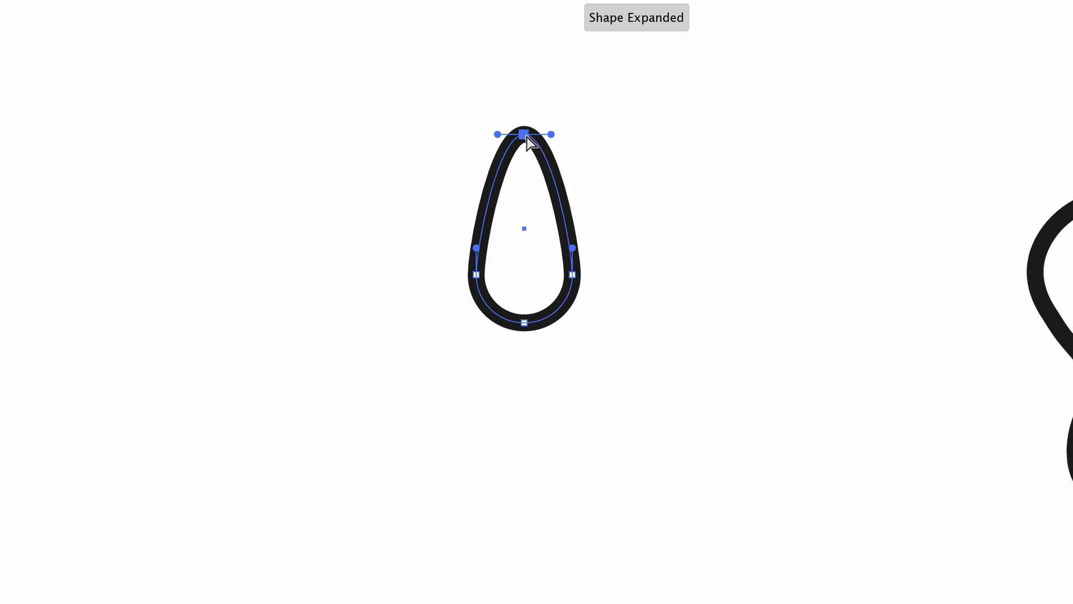
left_click(517, 215)
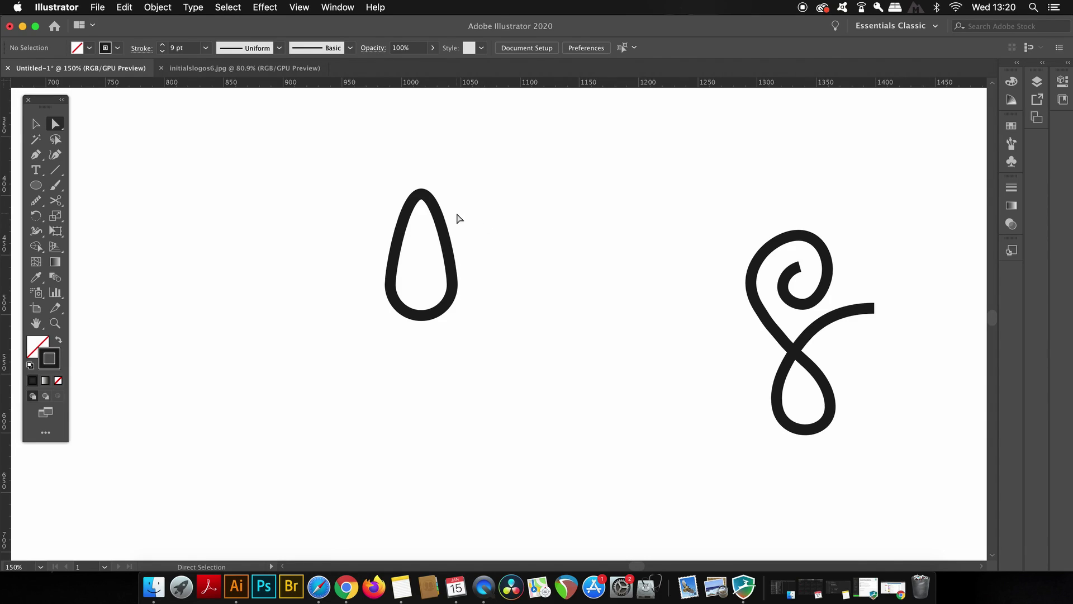
key("v")
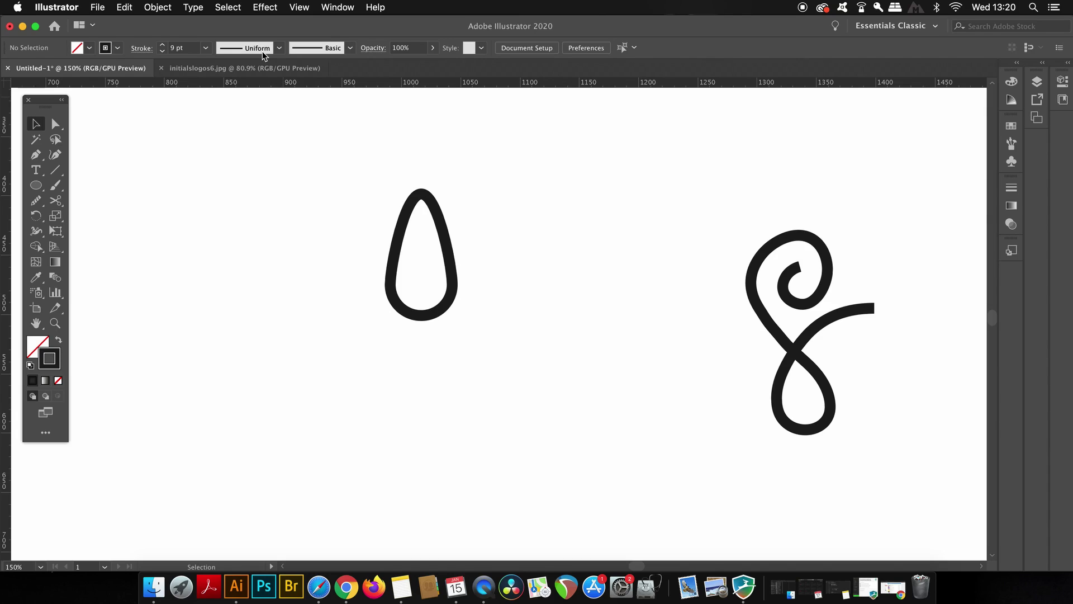
Step: Keep the ruler units in Pixels and enable View > Snap to Pixel
right_click(259, 84)
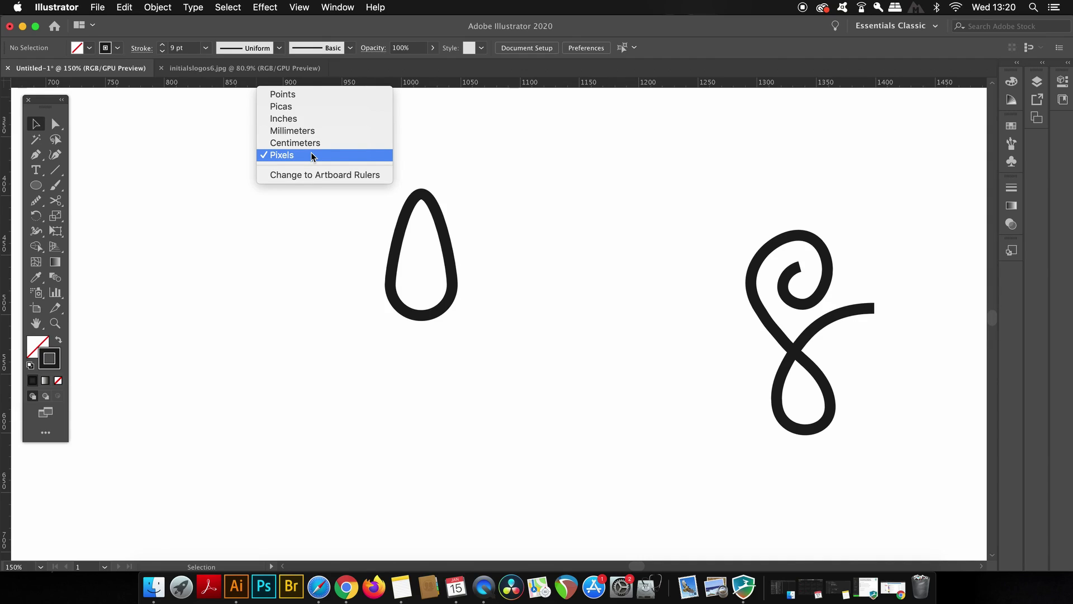
left_click(300, 7)
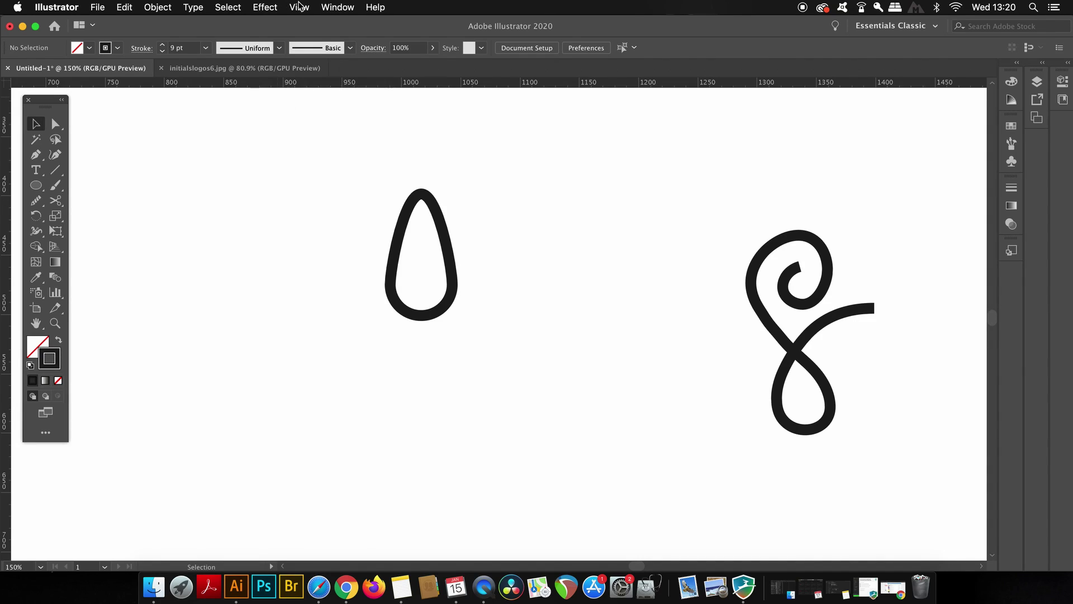
left_click(300, 6)
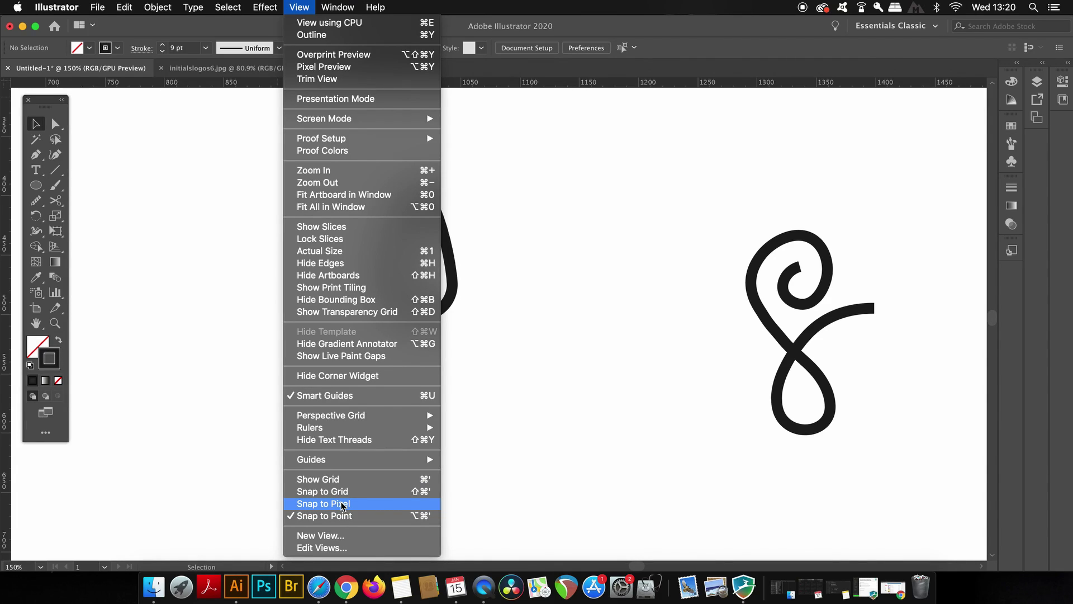
left_click(342, 504)
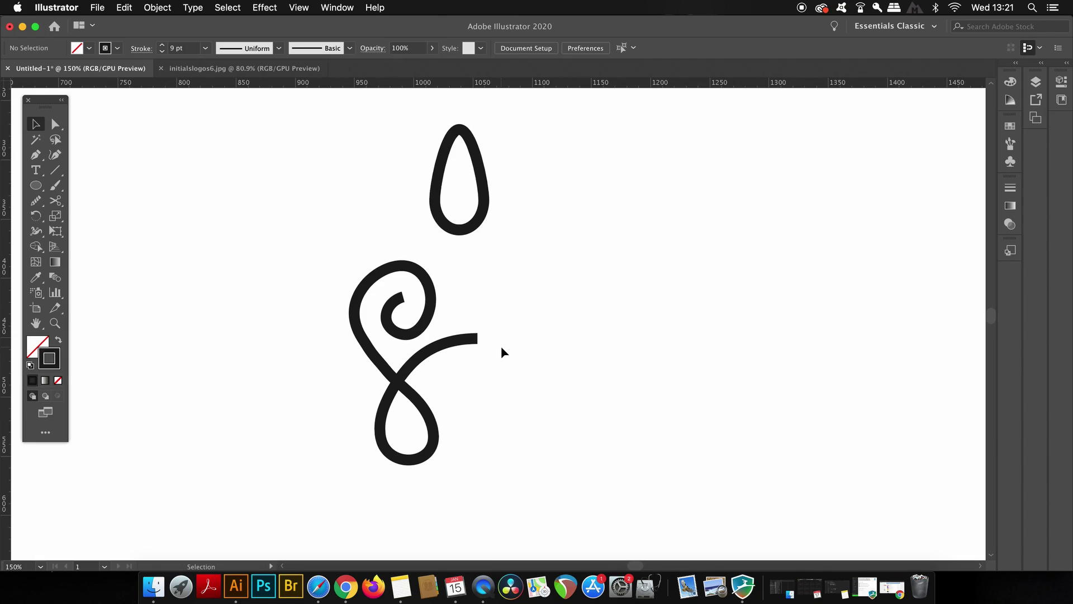
Step: Alt-drag a copy of the curl to the right of the original
scroll(501, 346, "up", 2)
scroll(501, 346, "down", 2)
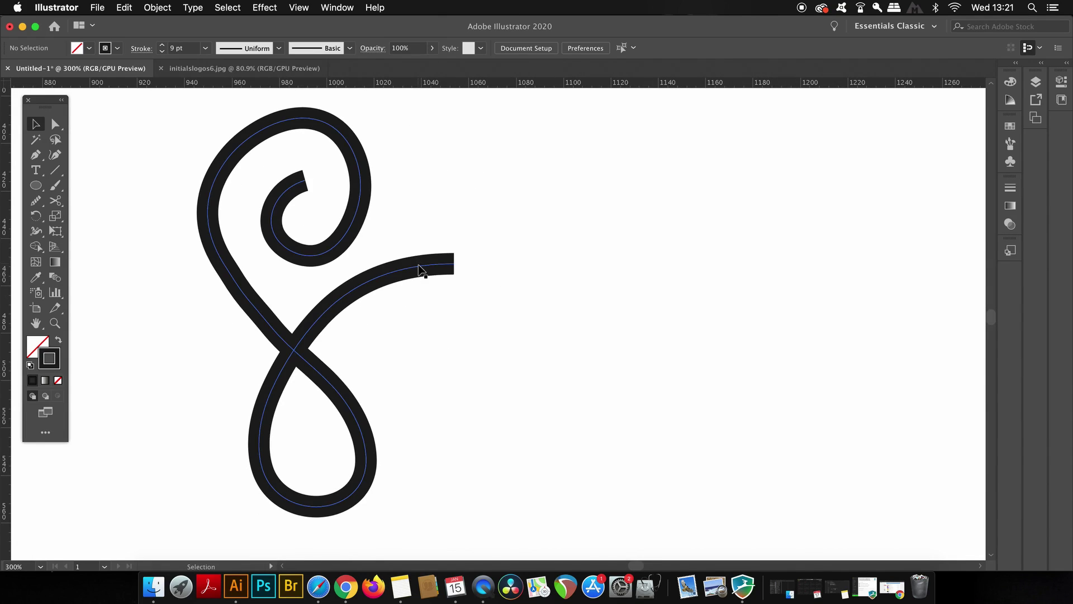
left_click(421, 269)
left_click_drag(421, 269, 693, 276)
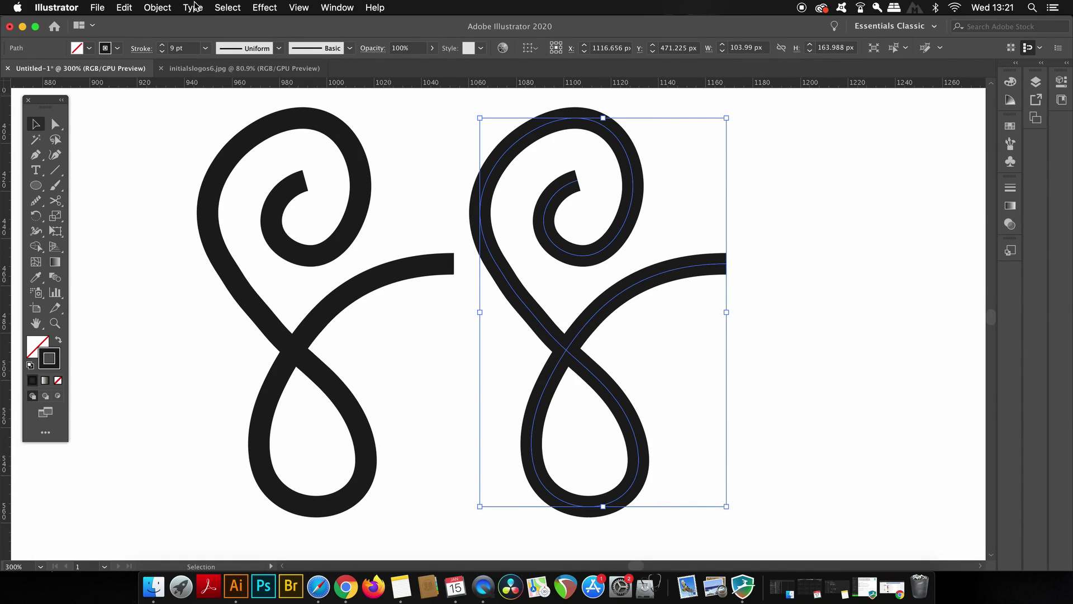
Step: Reflect the copied curl vertically with Object > Transform > Reflect
left_click(173, 6)
mouse_move(177, 25)
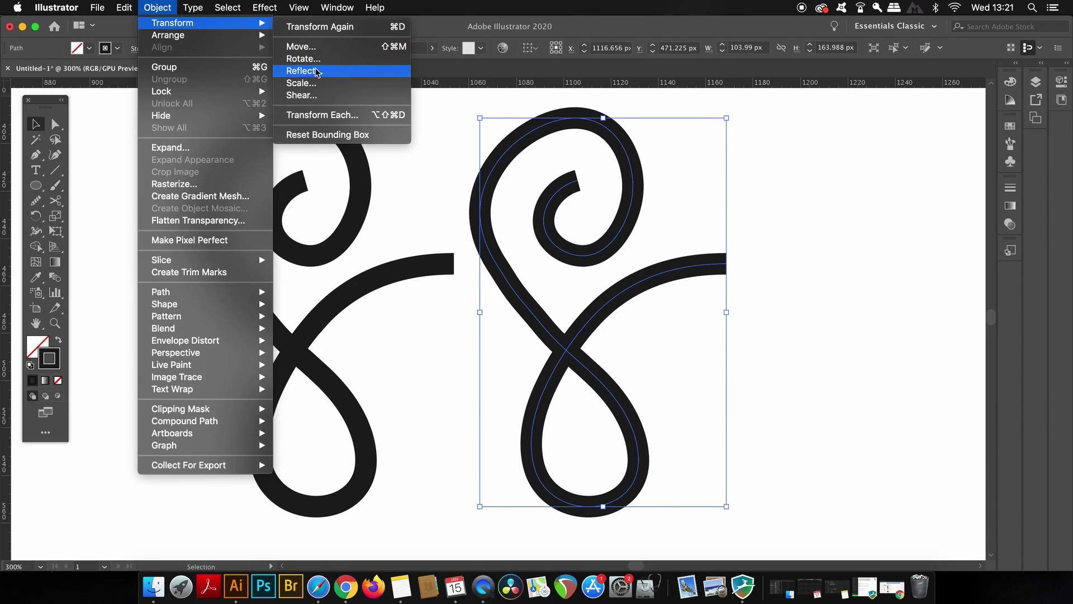
left_click(333, 71)
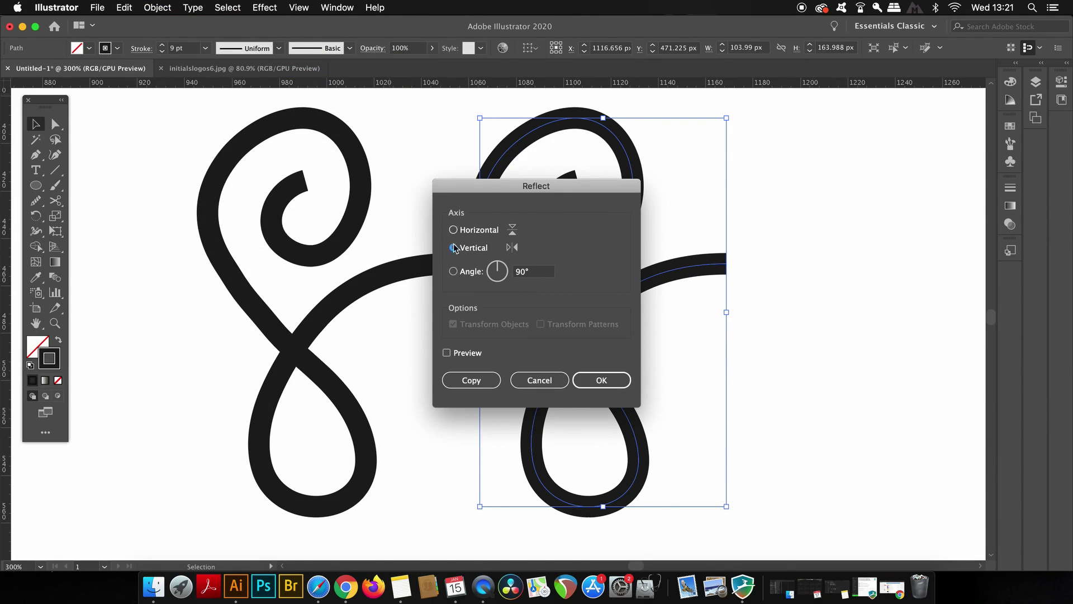
left_click(475, 357)
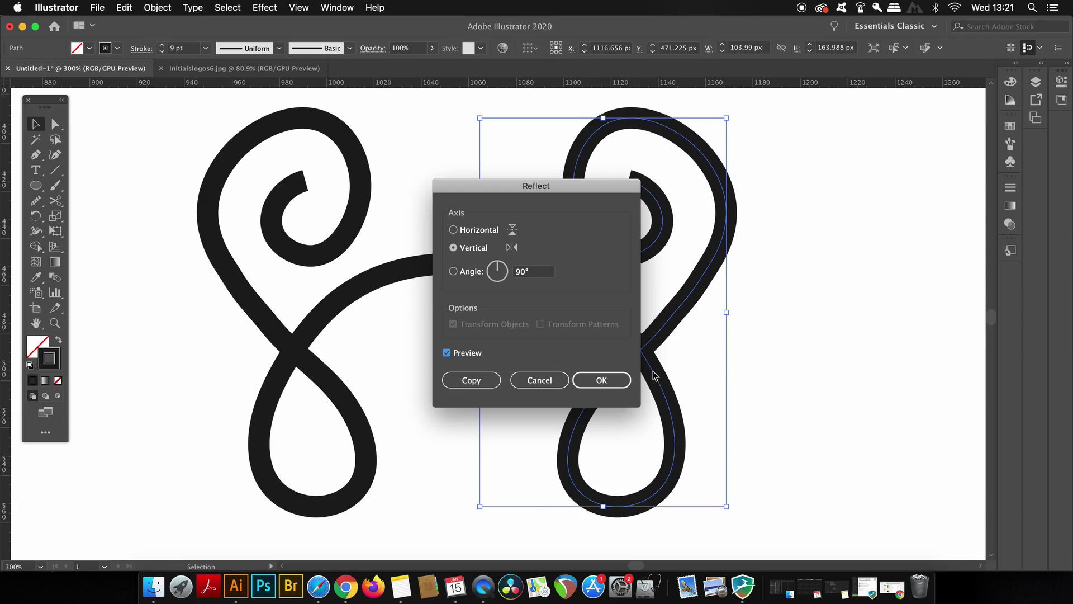
left_click(613, 381)
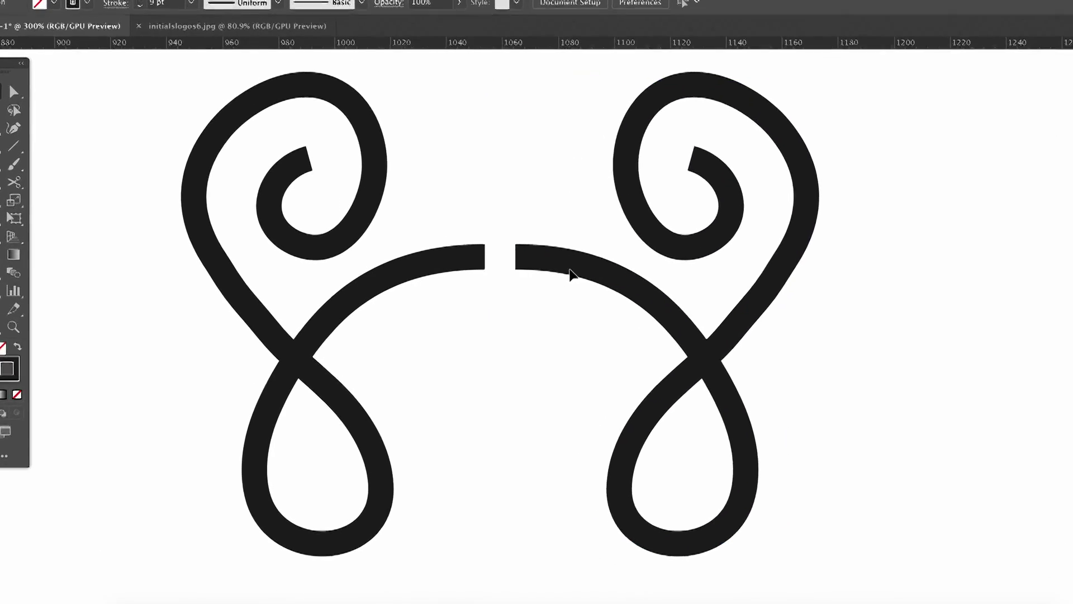
Step: Move the mirrored curl to meet the original and join them into one ornament
left_click_drag(622, 259, 586, 237)
left_click(490, 176)
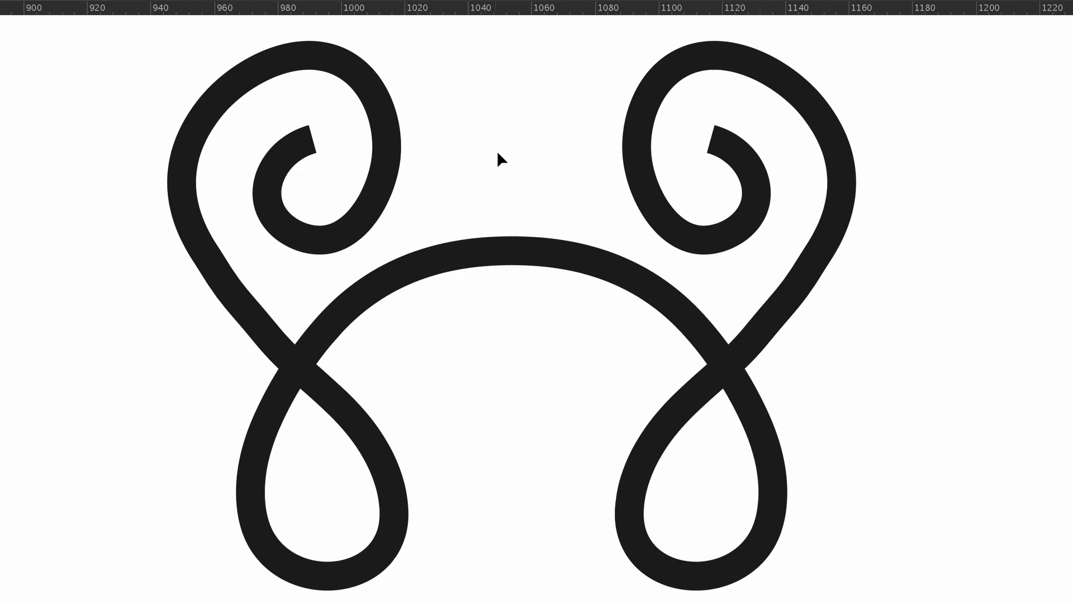
left_click_drag(473, 157, 558, 318)
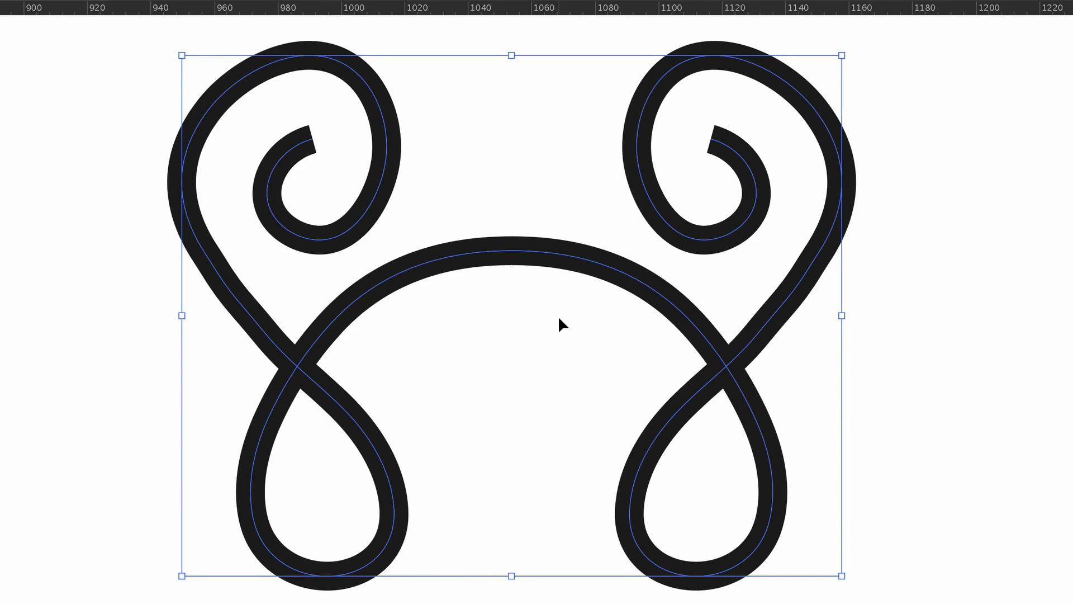
key("n")
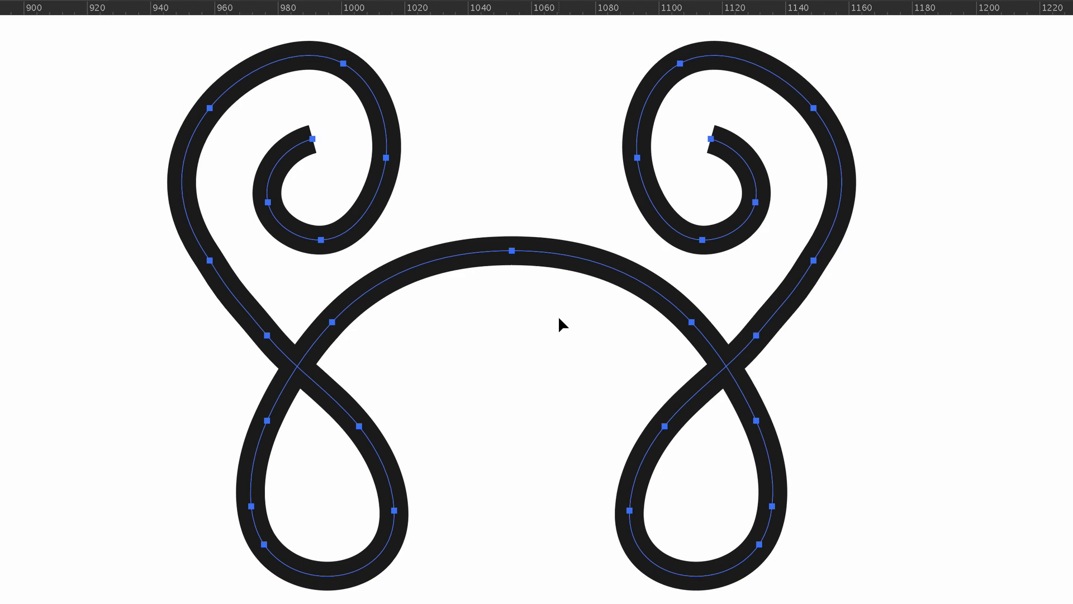
left_click(556, 313)
left_click(555, 258)
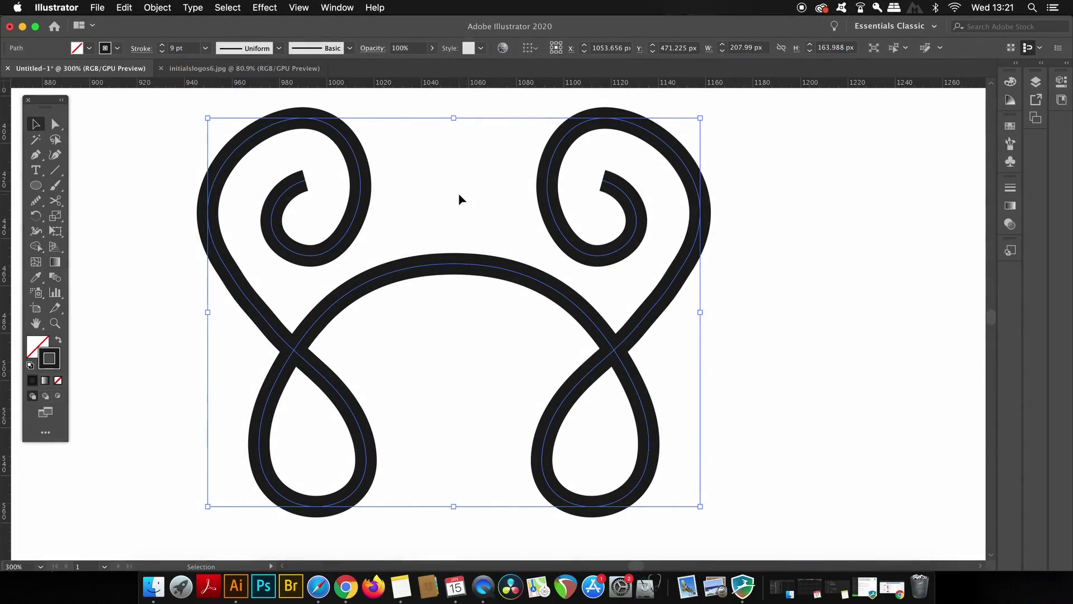
Step: Move the teardrop down between the two spirals above the arch
left_click(459, 195)
left_click_drag(446, 160, 446, 233)
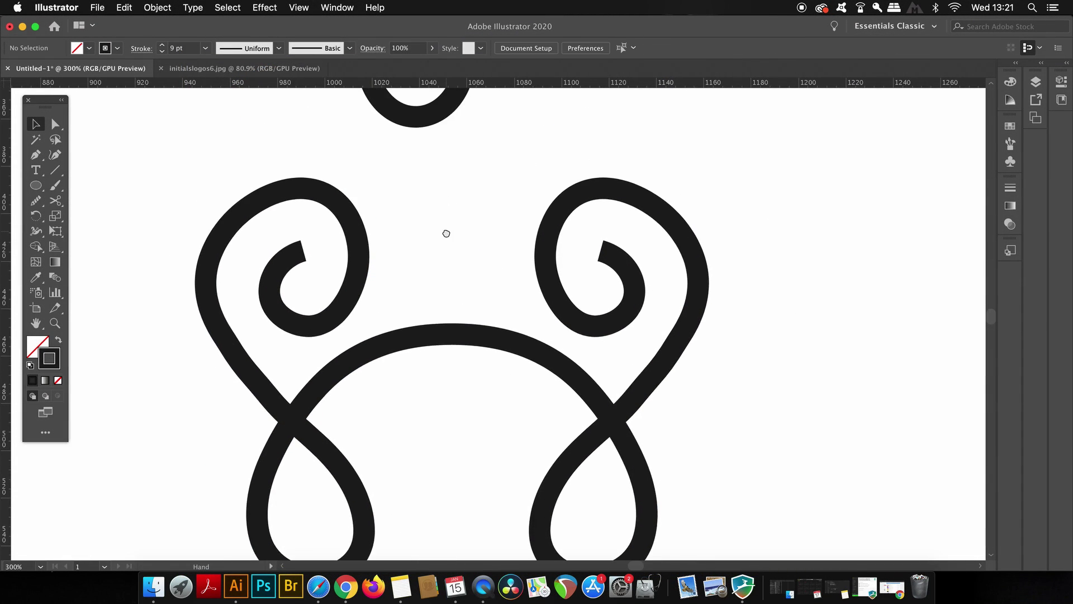
left_click_drag(419, 120, 458, 310)
key("super+minus")
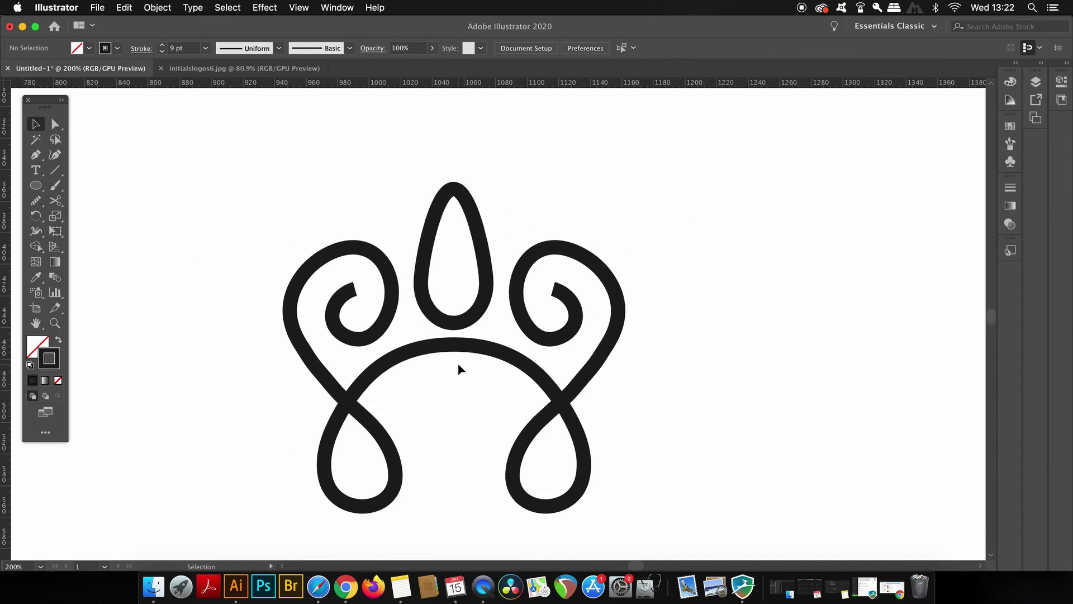
Step: Center the teardrop horizontally over the ornament and apply the Eyedropper to it
left_click_drag(306, 145, 559, 372)
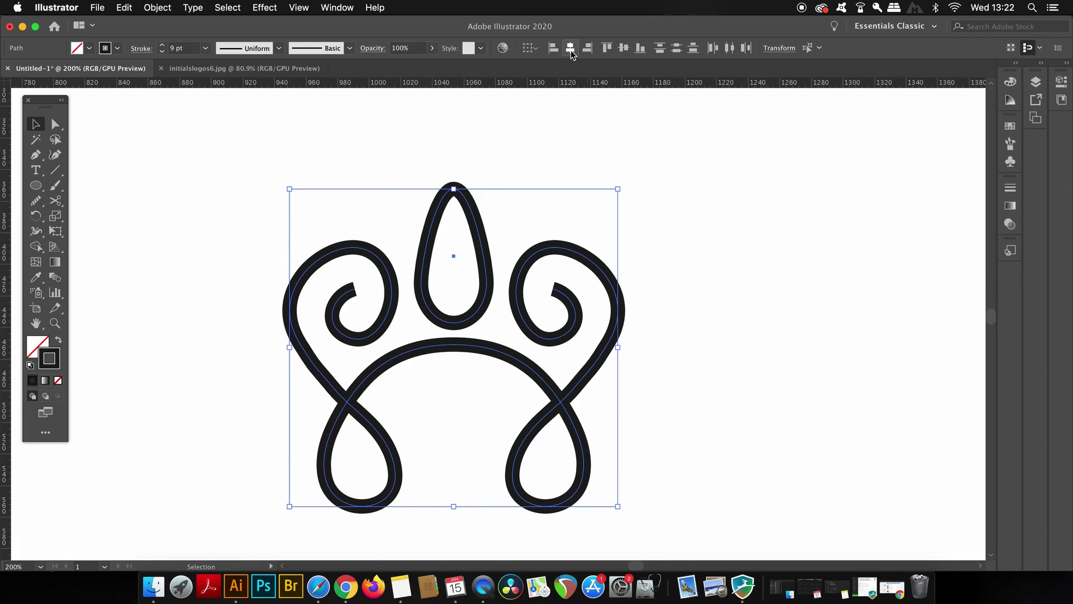
left_click(538, 133)
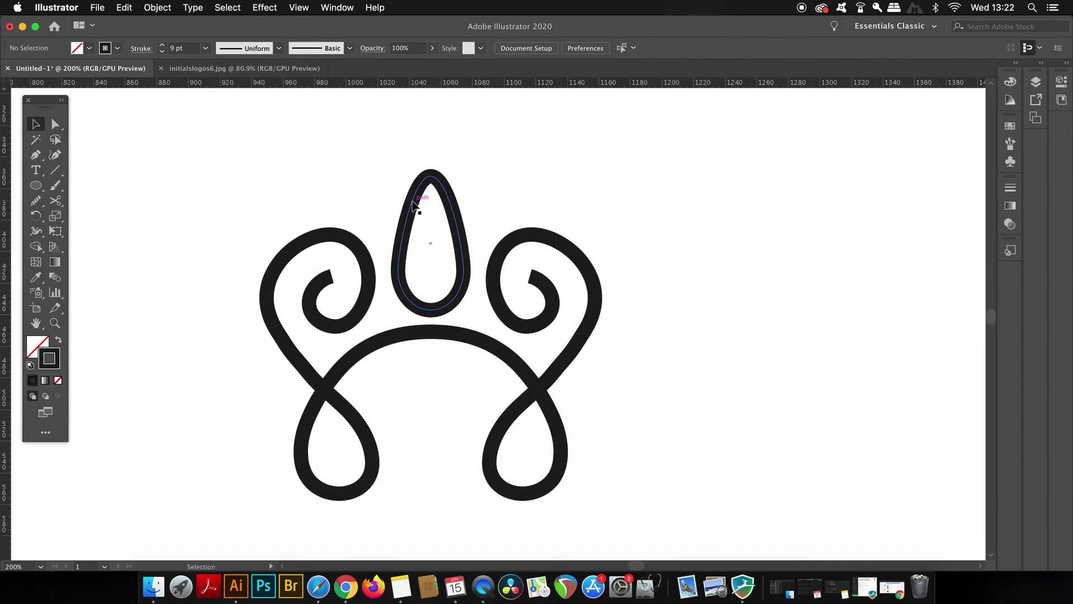
left_click(413, 205)
key("i")
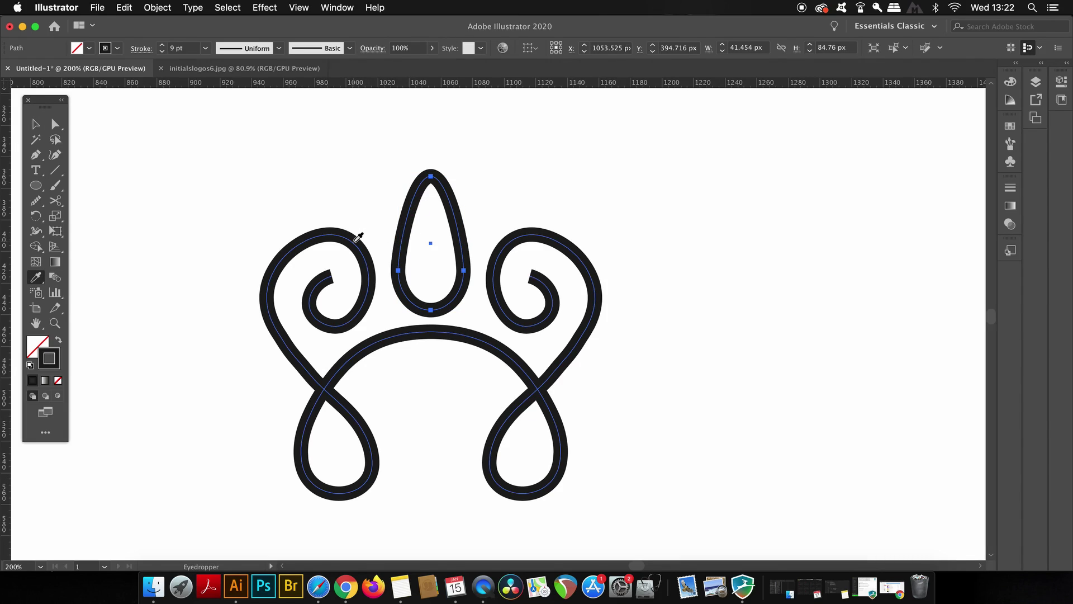
key("v")
left_click(283, 174)
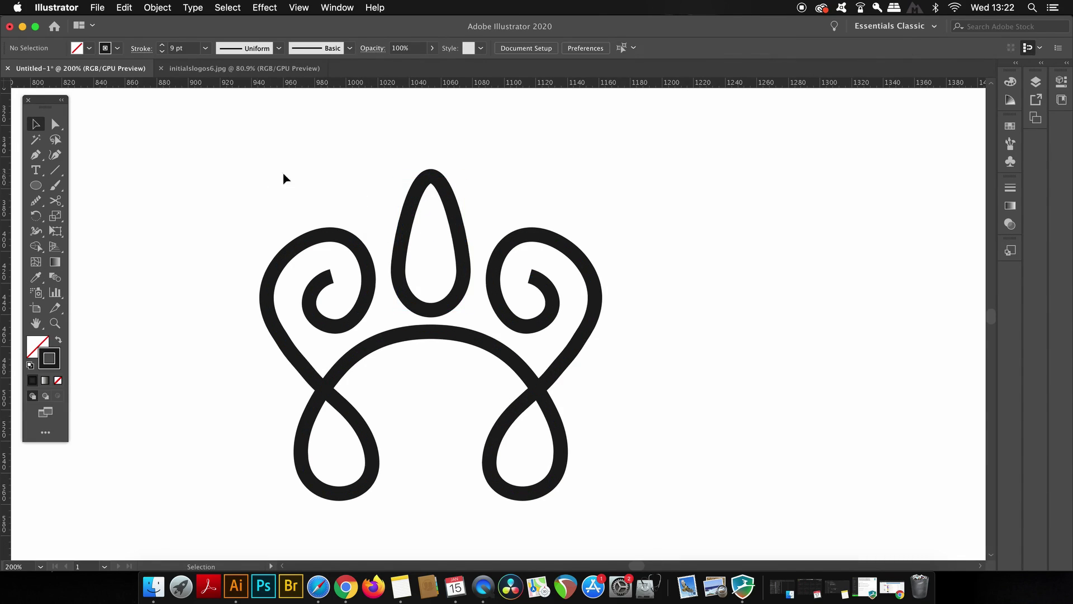
Step: Give the ornament's stroke Round Caps in the Stroke panel
left_click(329, 239)
left_click(337, 7)
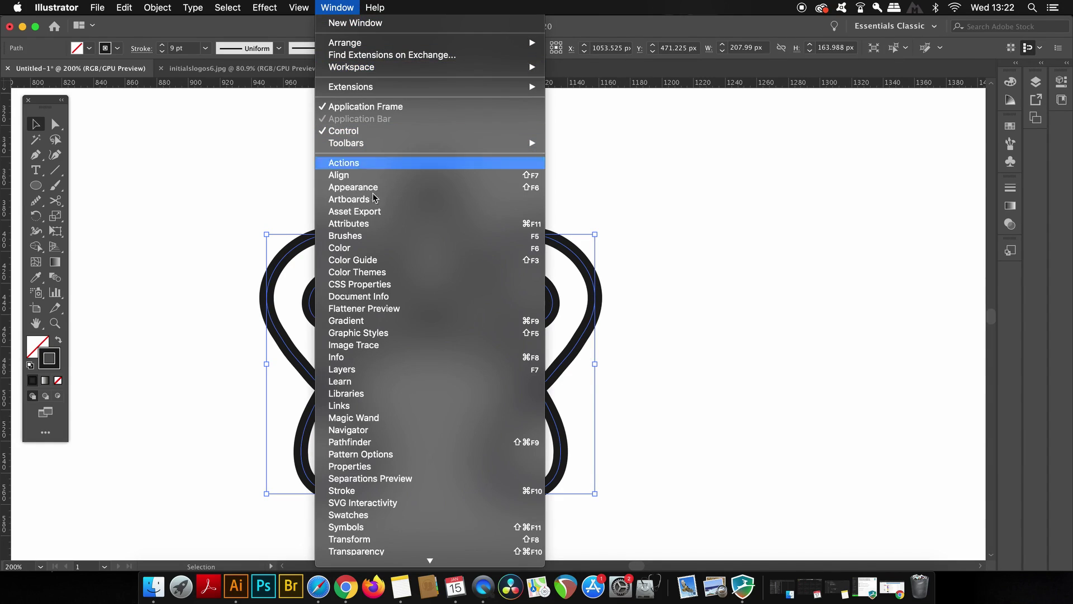
left_click(361, 492)
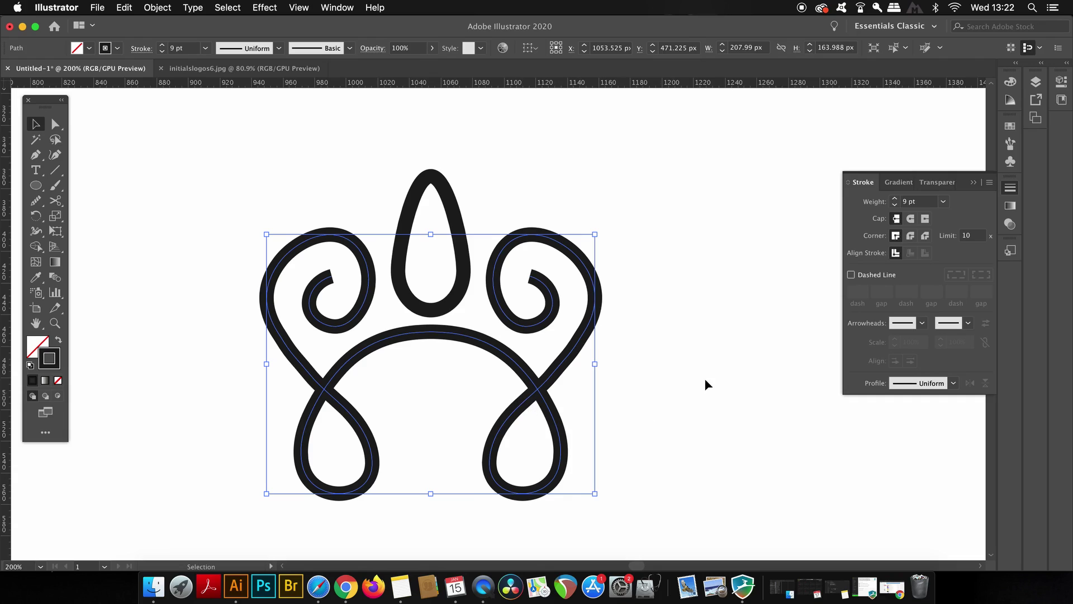
left_click(910, 218)
Step: Convert the stroke to a filled shape with Object > Path > Outline Stroke
left_click(159, 6)
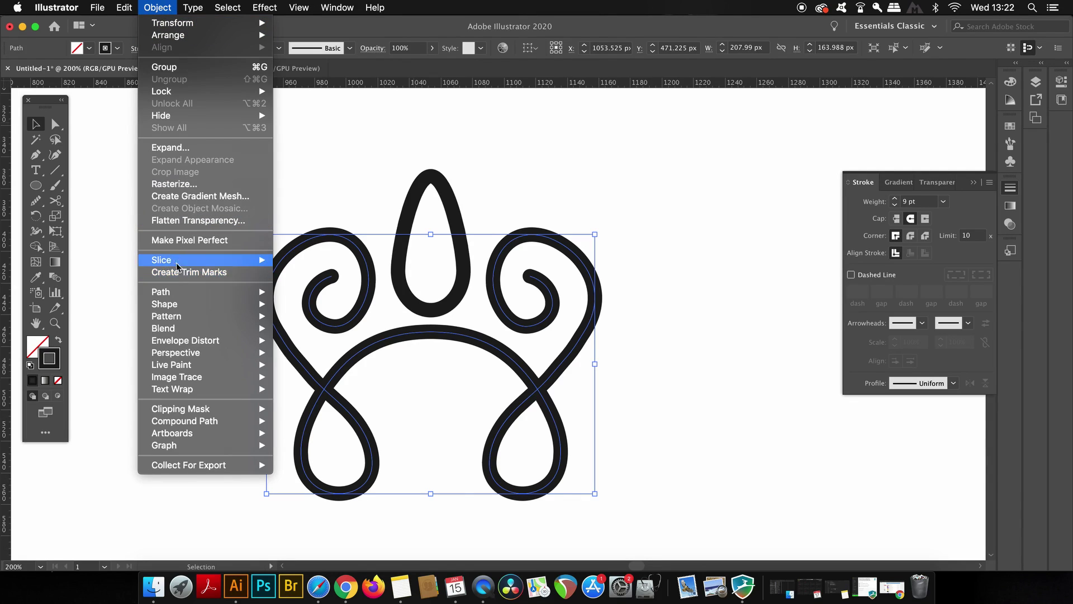
mouse_move(184, 292)
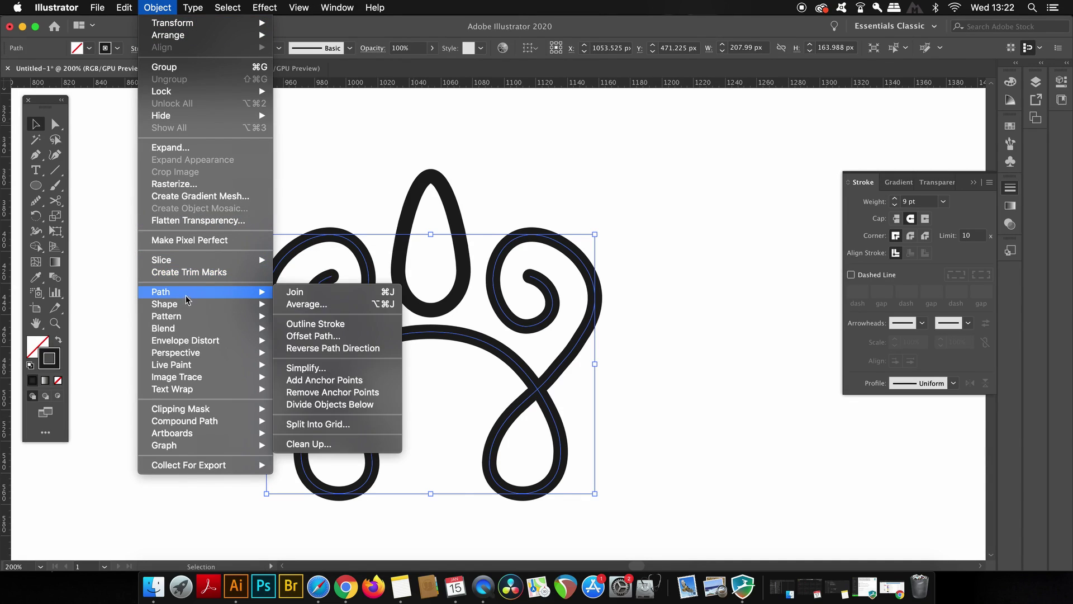
left_click(360, 329)
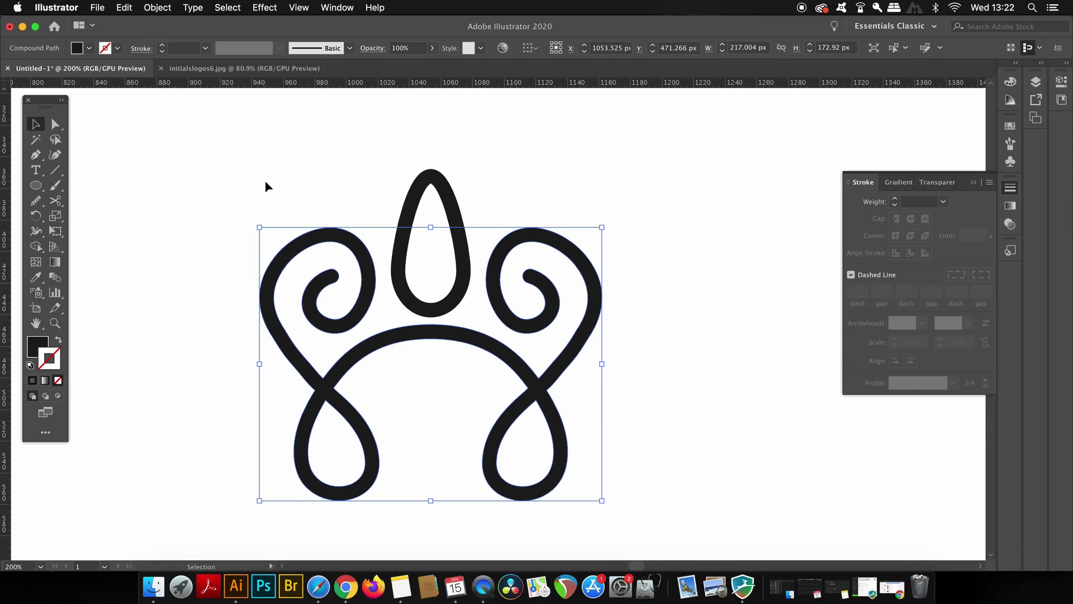
Step: Add vertical guides at the motif's left (~935 px) and right (~1162 px) edges
left_click(265, 248)
scroll(250, 313, "up", 3)
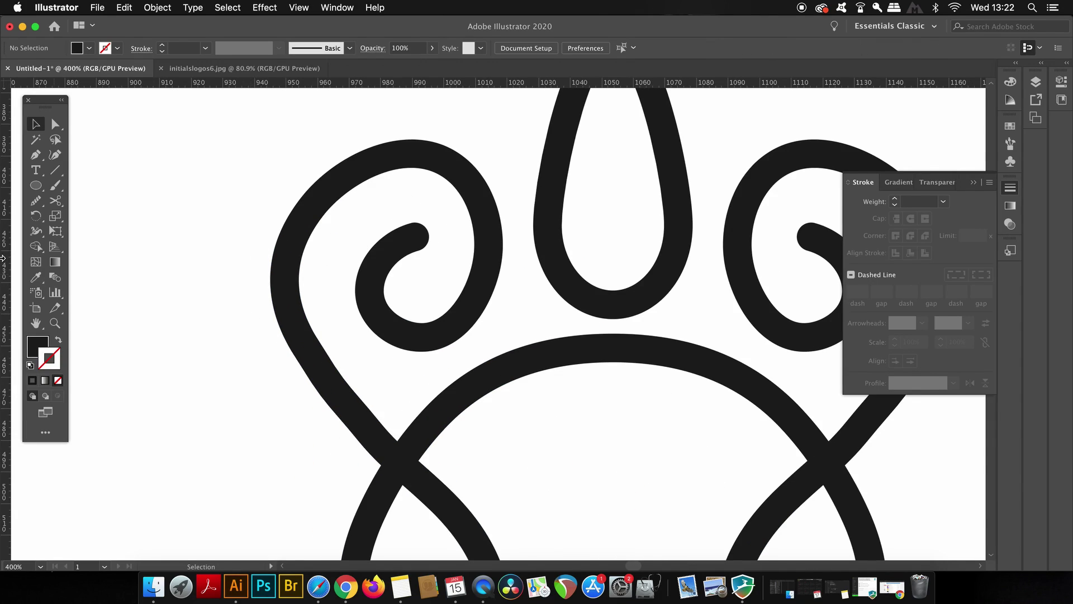
left_click_drag(5, 263, 272, 274)
scroll(435, 242, "right", 8)
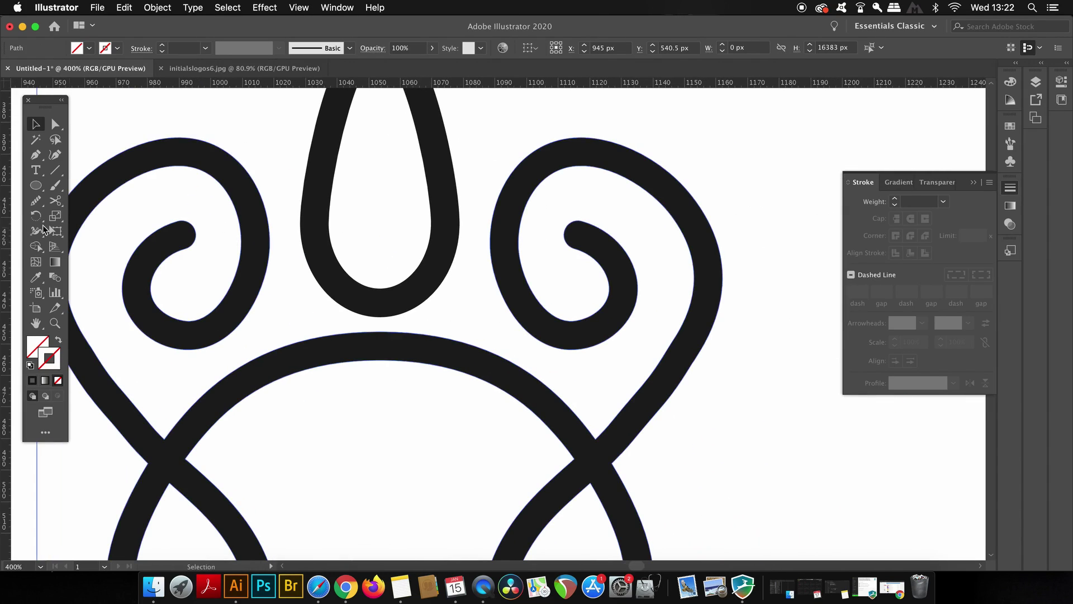
left_click_drag(7, 223, 723, 288)
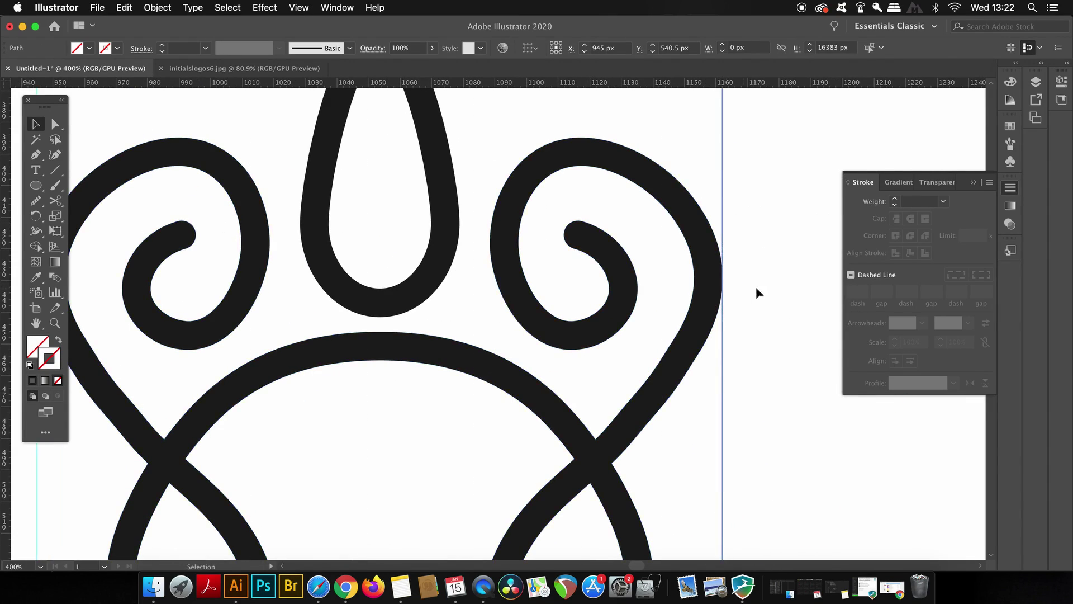
Step: Close the Stroke panel and zoom out
left_click(973, 183)
key("super+minus")
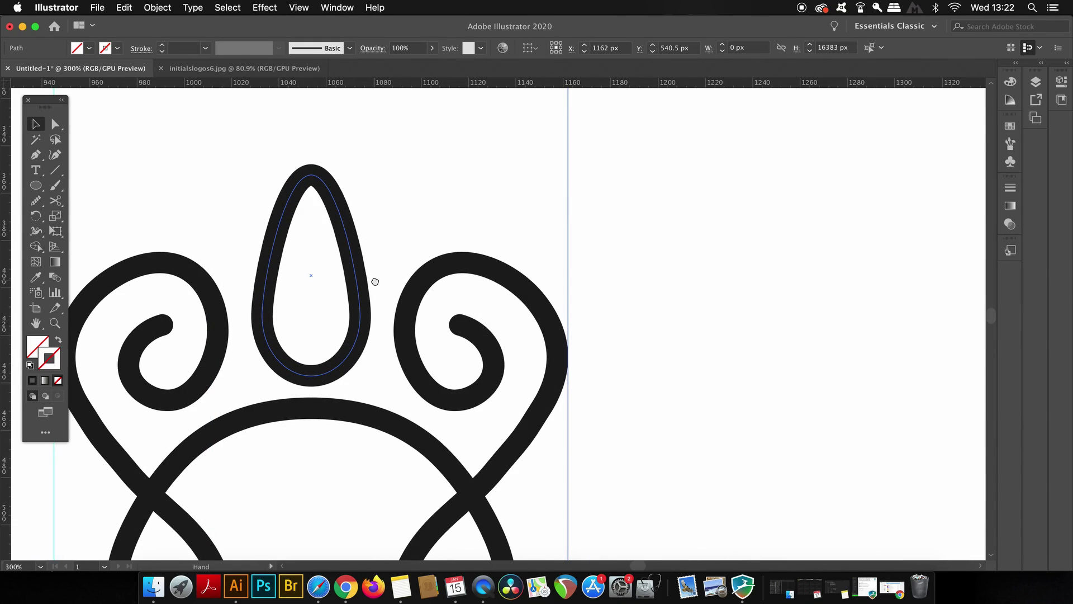
scroll(563, 280, "up", 2)
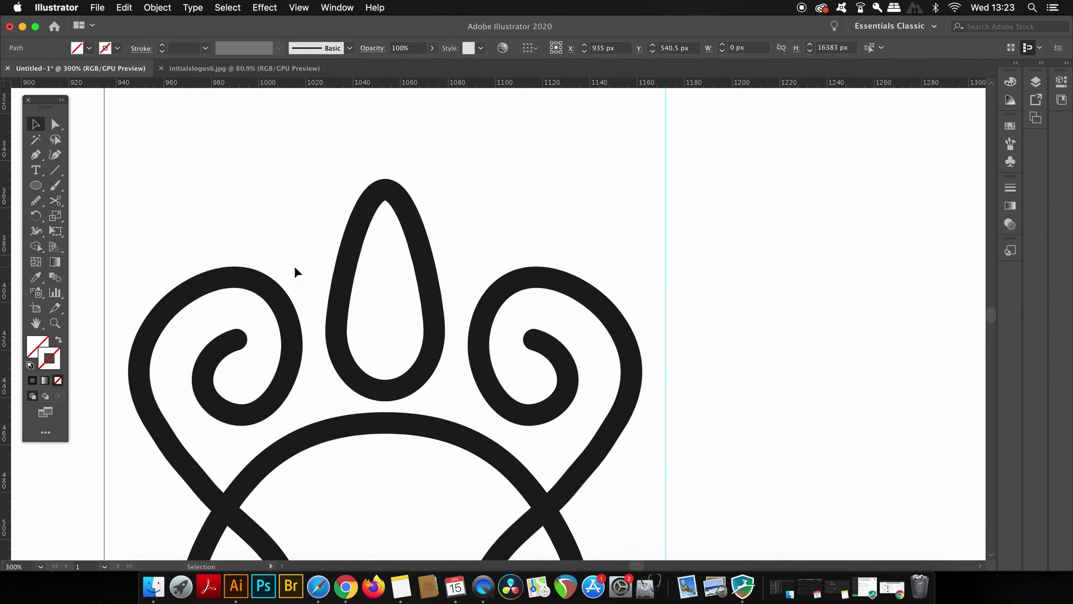
Step: Copy the central teardrop onto the right guide, with Snap to Pixel turned off
left_click(431, 276)
left_click_drag(433, 278, 711, 184)
scroll(712, 184, "up", 5)
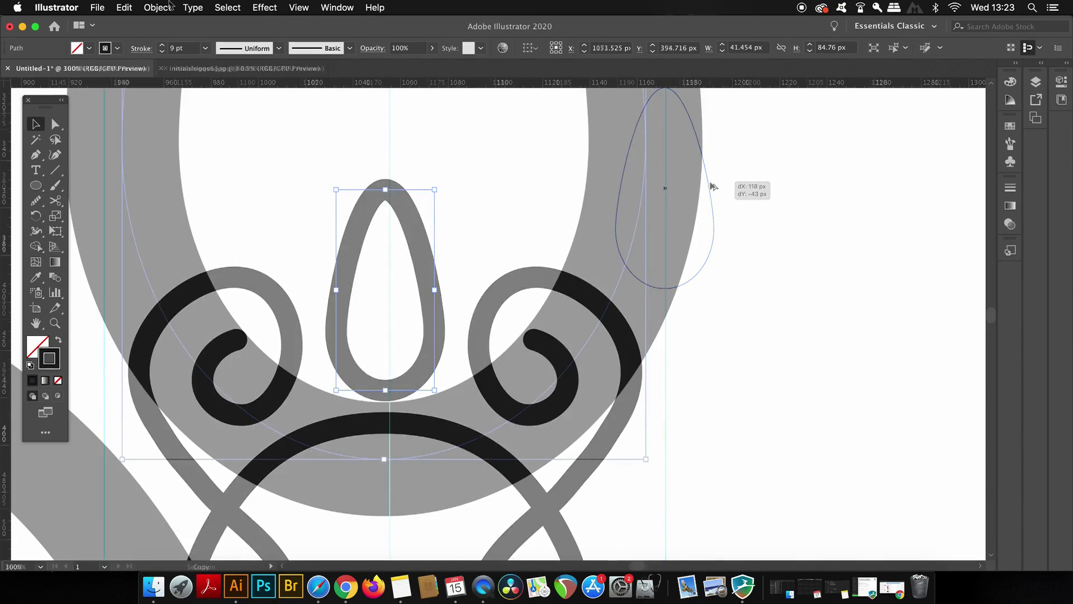
left_click(298, 6)
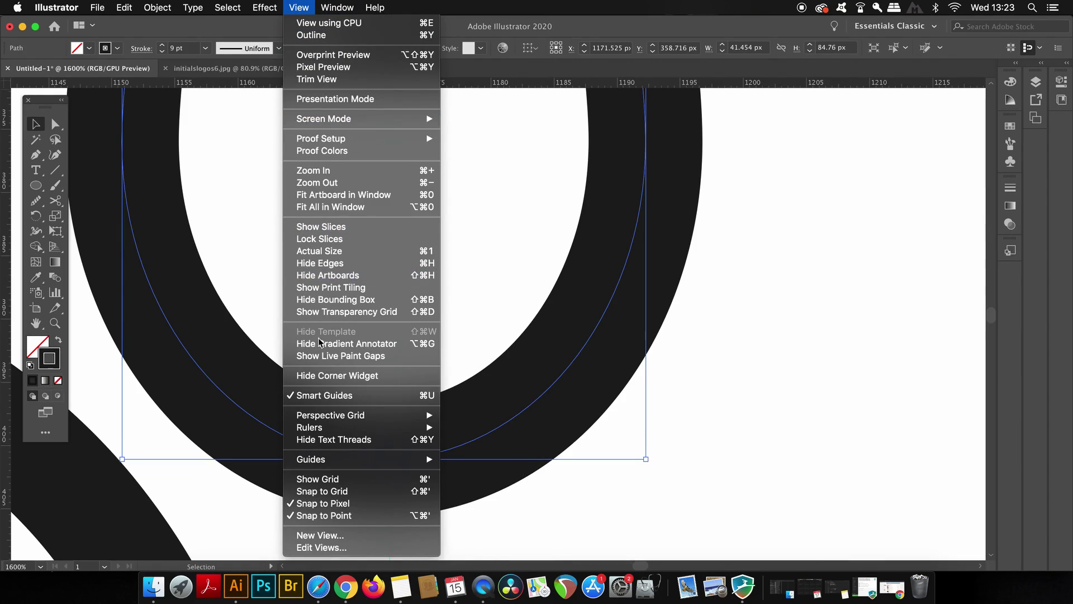
left_click(336, 503)
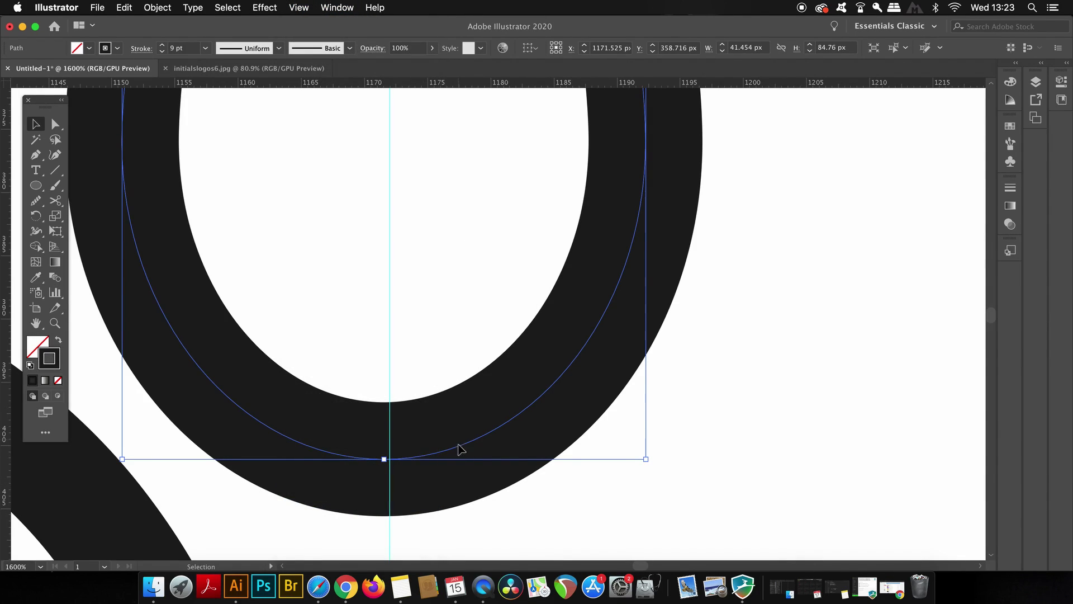
left_click_drag(462, 451, 467, 449)
key("super+minus")
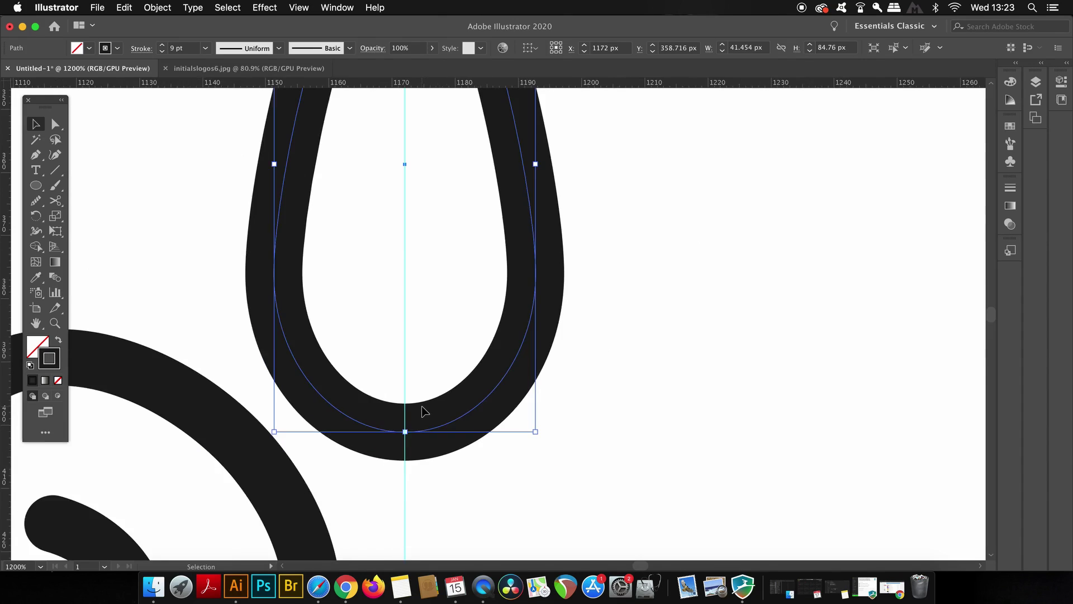
scroll(424, 412, "down", 2)
scroll(423, 411, "down", 1)
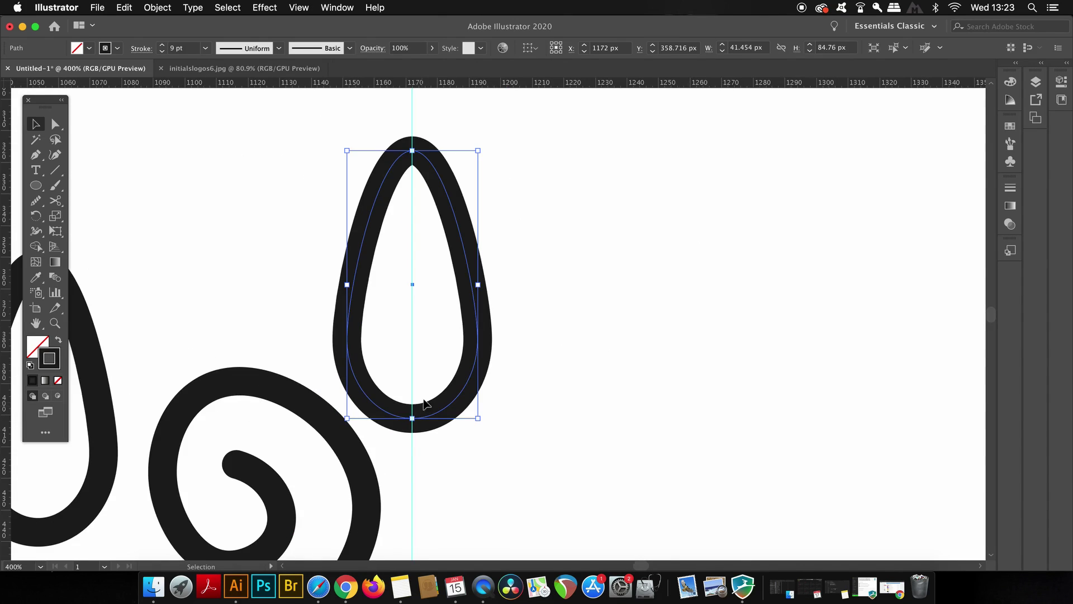
Step: Cut the copy at its top and bottom points with Scissors and delete the right half
key("c")
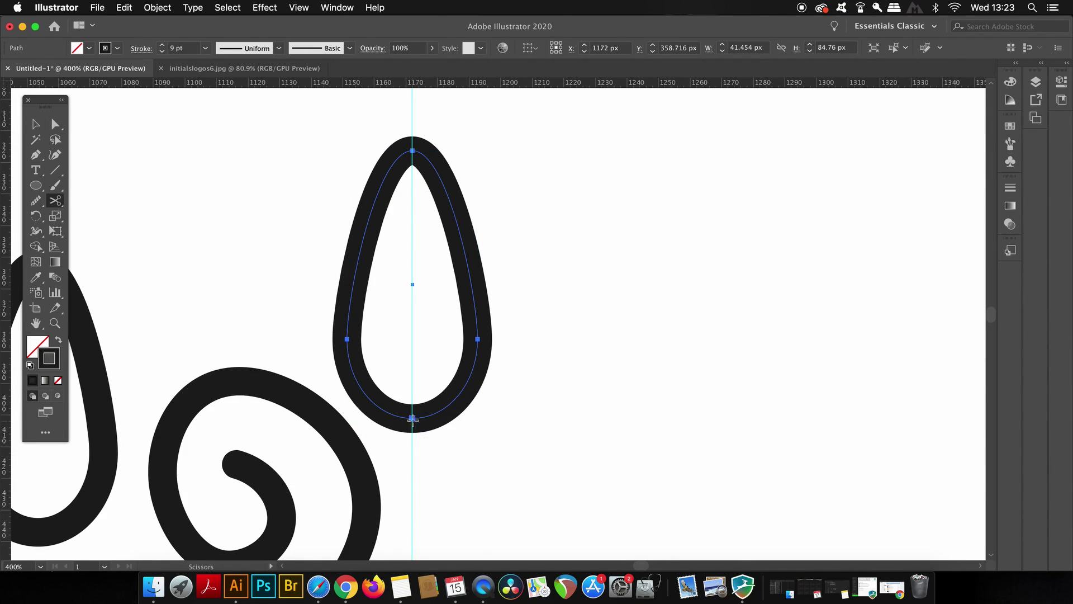
left_click(413, 417)
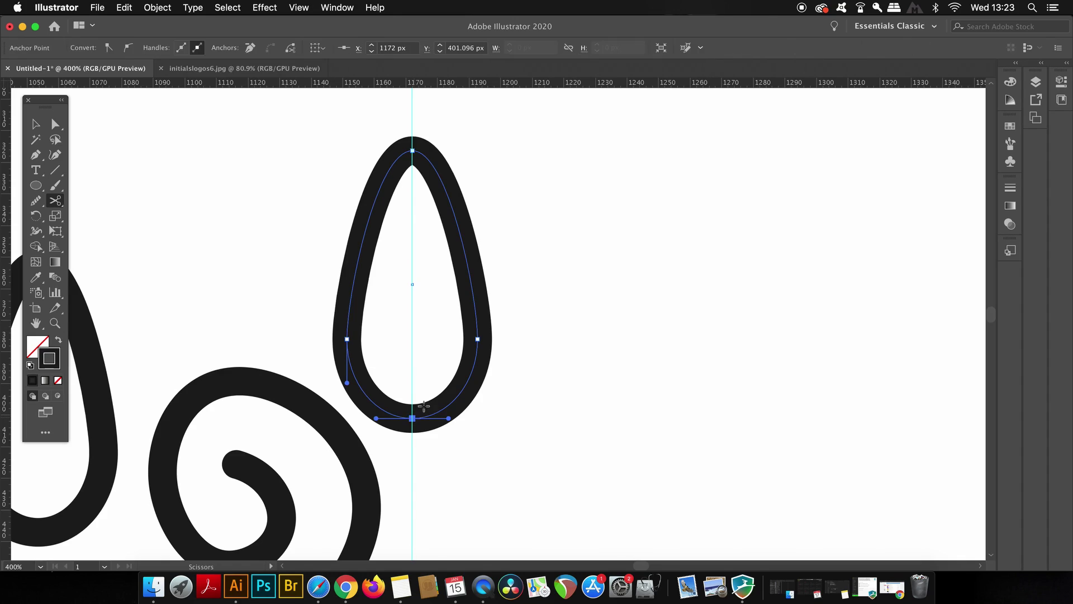
left_click(412, 150)
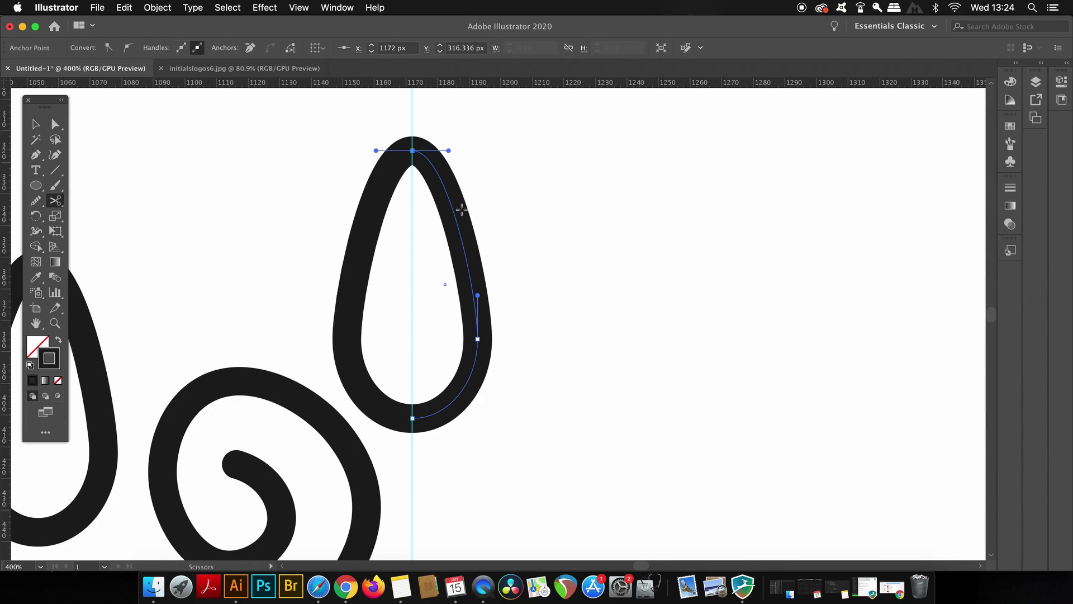
key("v")
key("Delete")
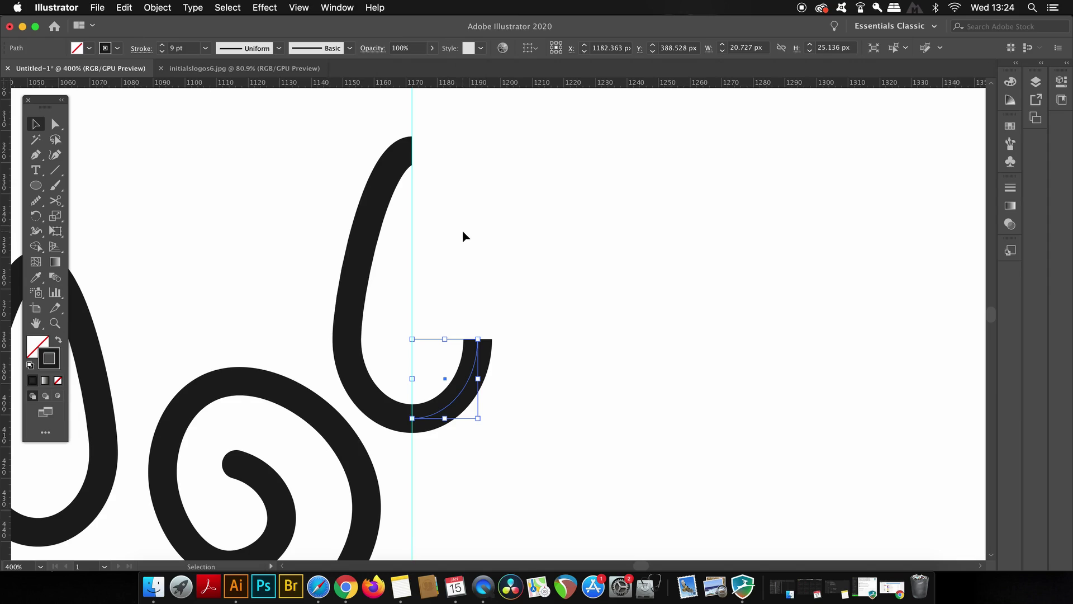
key("Delete")
scroll(472, 223, "down", 1)
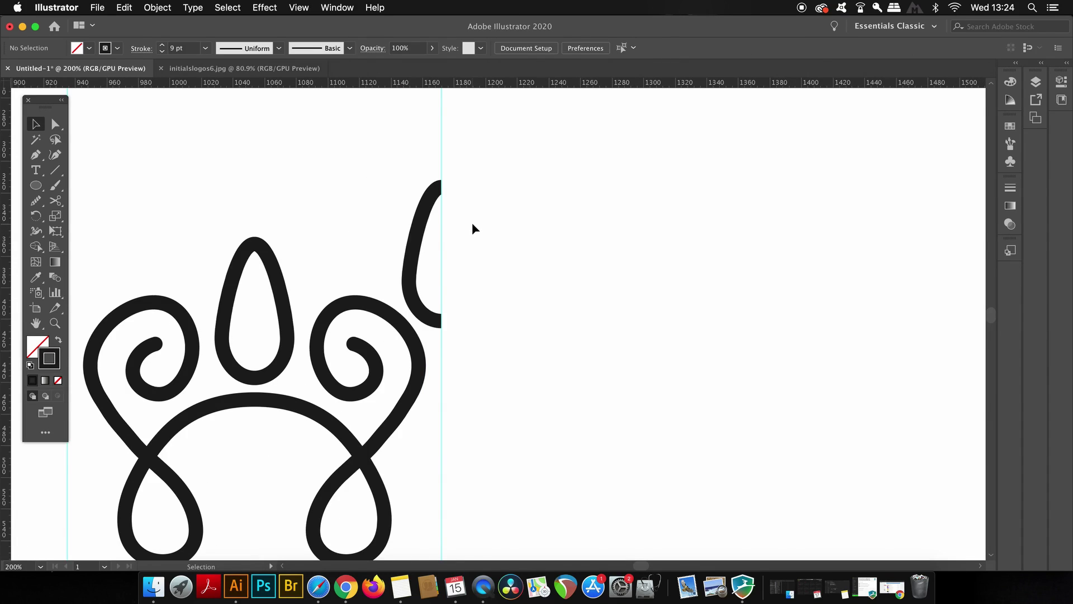
scroll(457, 233, "left", 1)
scroll(453, 235, "up", 1)
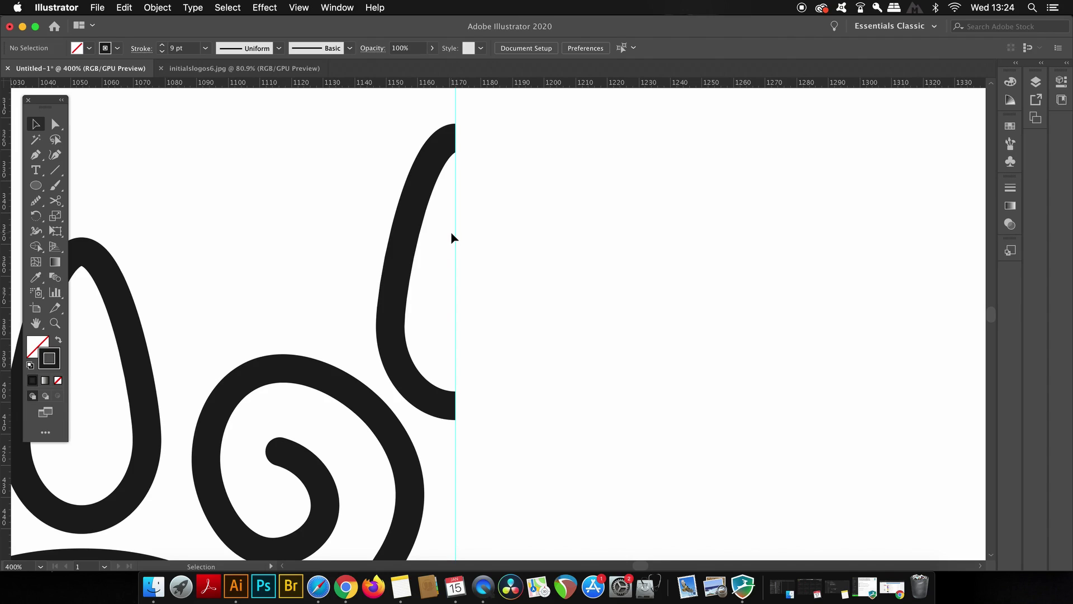
Step: Make a vertically reflected copy of the half teardrop
scroll(450, 231, "up", 1)
scroll(451, 232, "down", 2)
left_click_drag(451, 234, 212, 232)
left_click(120, 8)
mouse_move(161, 25)
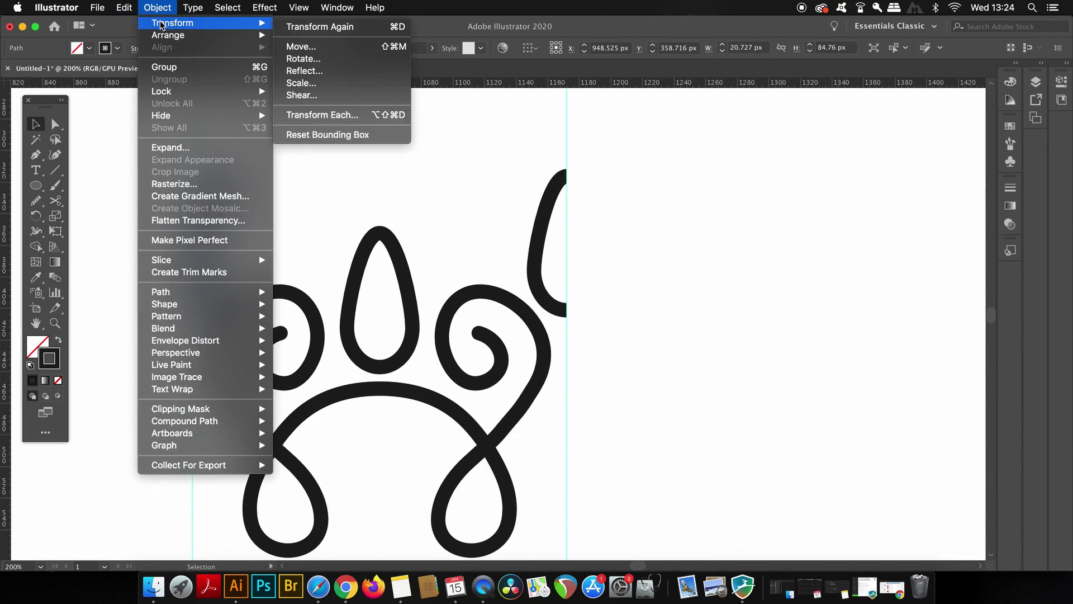
left_click(359, 70)
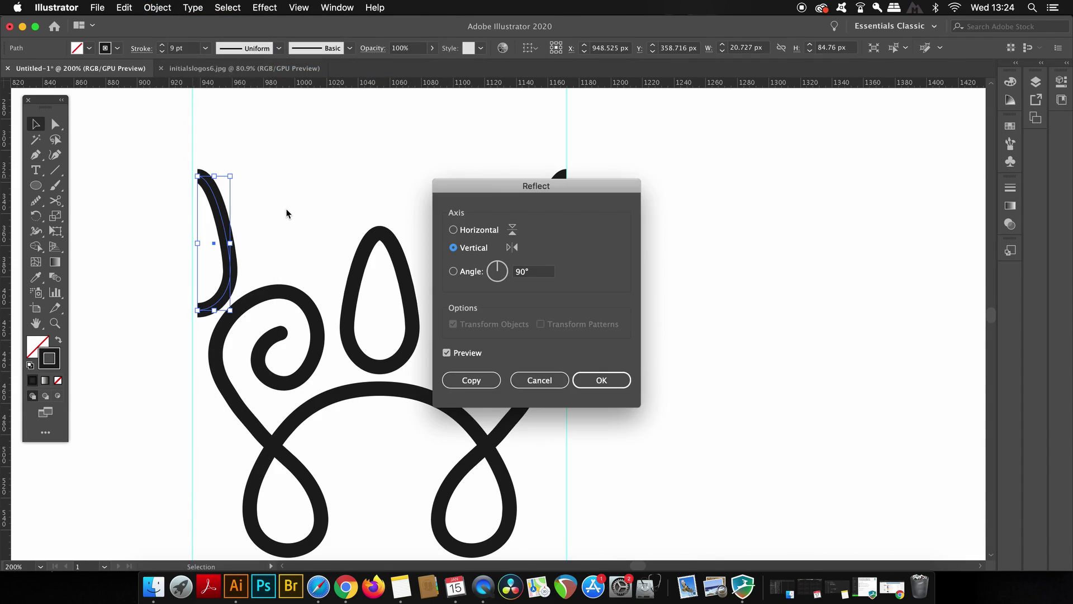
key("Return")
Step: Shift-drag the mirrored half teardrop onto the left guide and deselect it
scroll(240, 207, "up", 5)
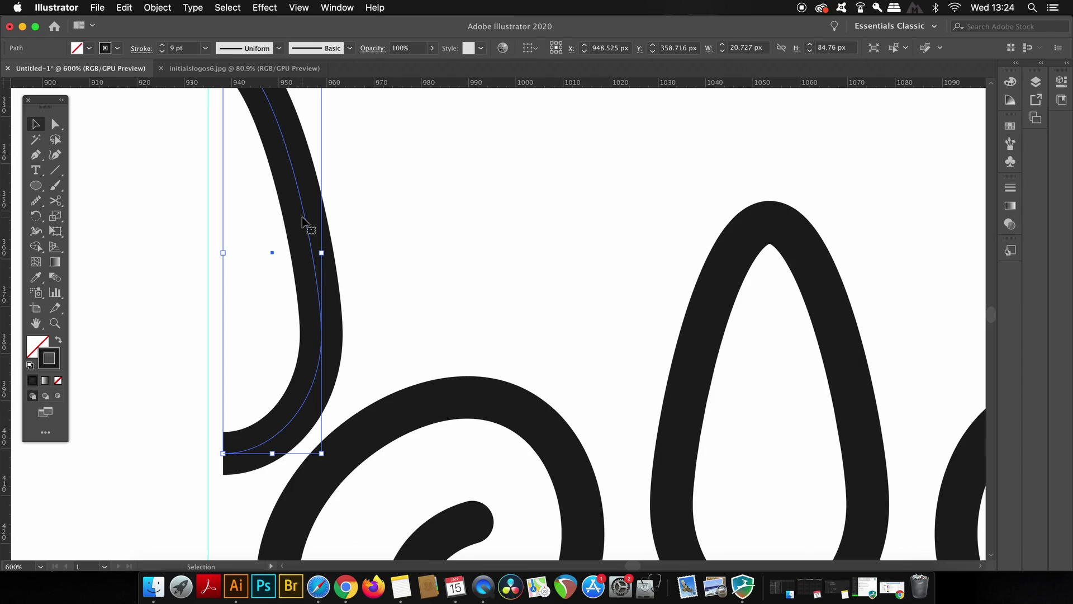
left_click_drag(302, 220, 288, 222)
left_click(412, 205)
scroll(412, 205, "down", 5)
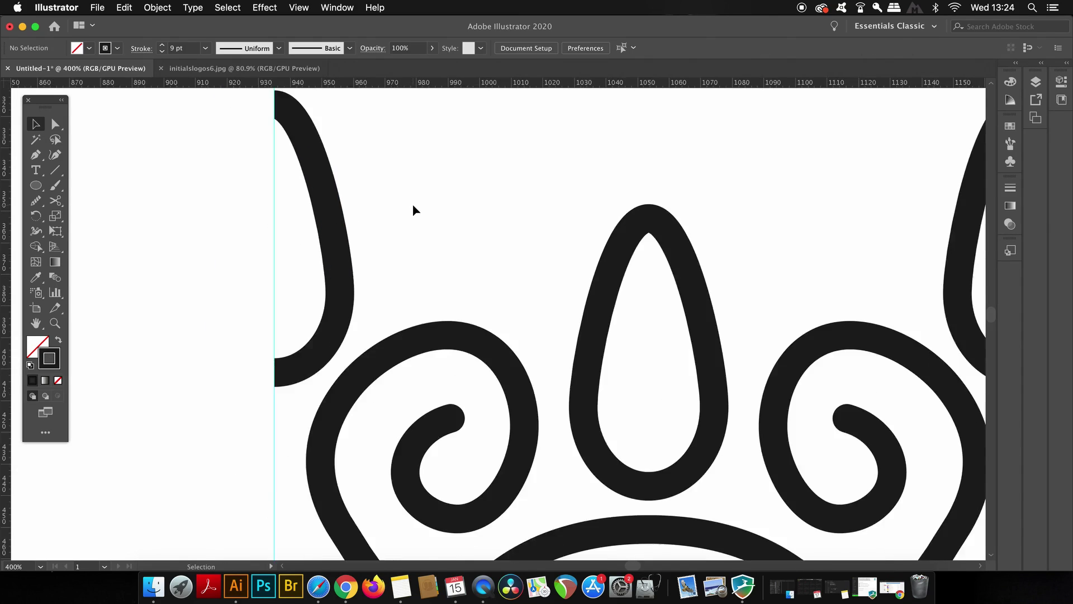
scroll(412, 203, "down", 1)
left_click_drag(457, 168, 398, 196)
Step: Delete the two vertical guides and center the floral motif in the view
scroll(381, 363, "down", 1)
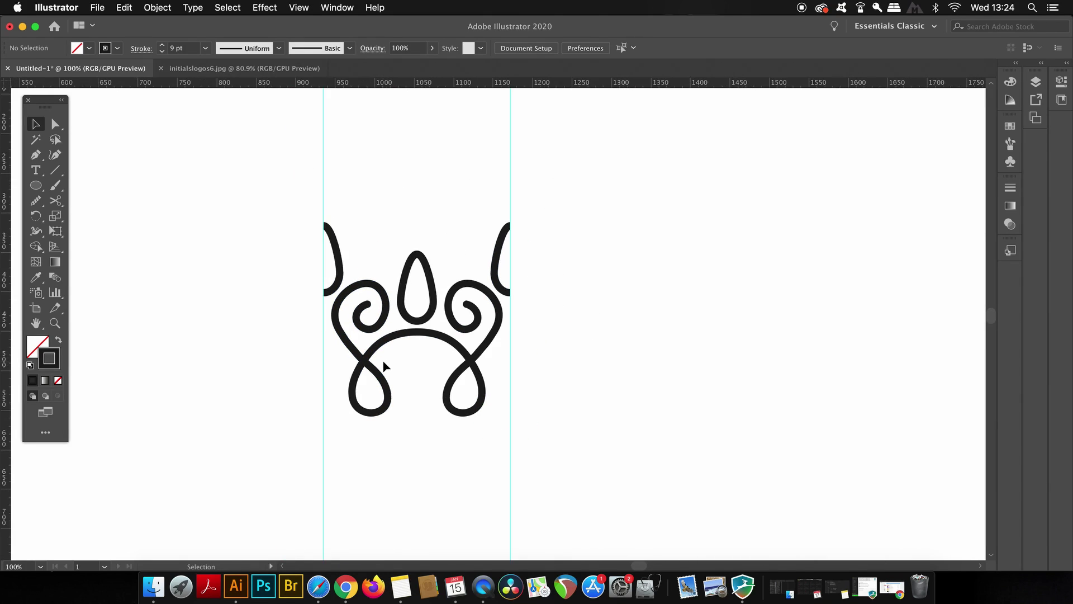
scroll(369, 344, "down", 4)
left_click_drag(342, 381, 534, 401)
key("Delete")
left_click_drag(571, 206, 571, 301)
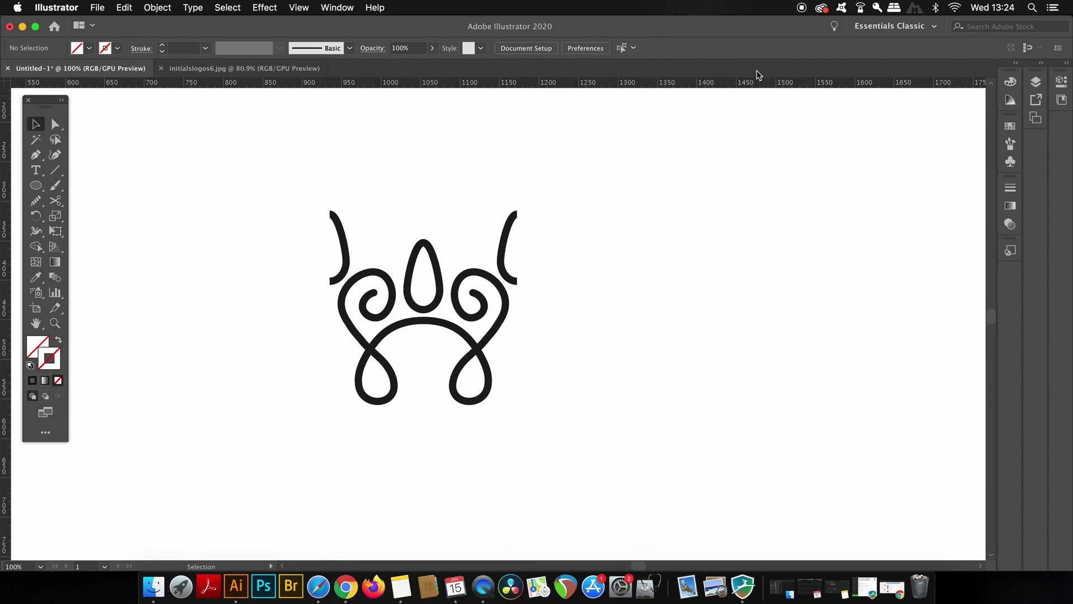
Step: Select every path of the motif and save it as new pattern brush Pattern Brush 1
left_click(347, 7)
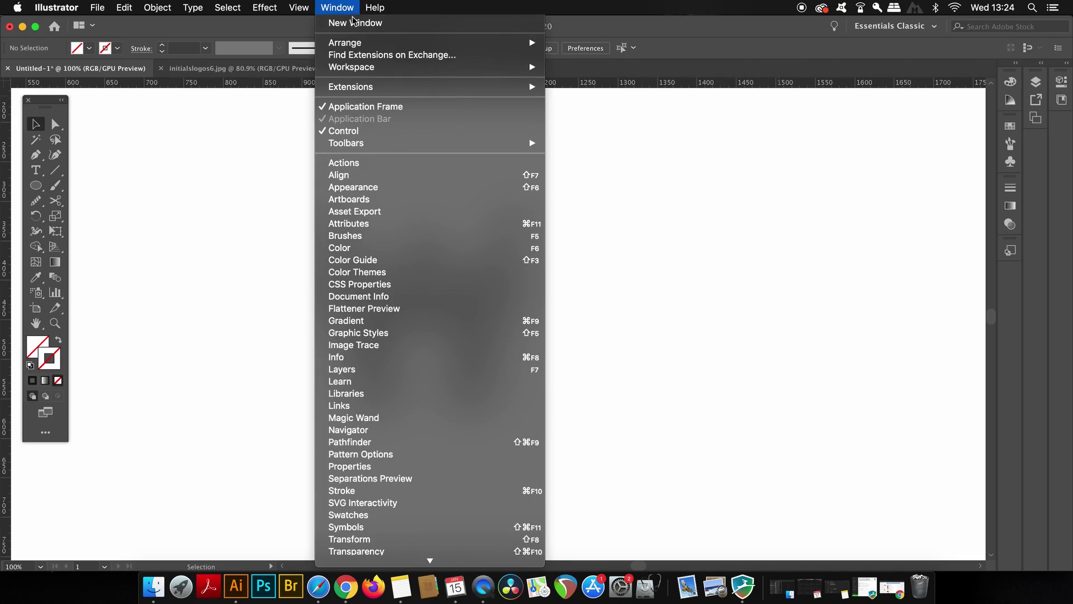
left_click(410, 240)
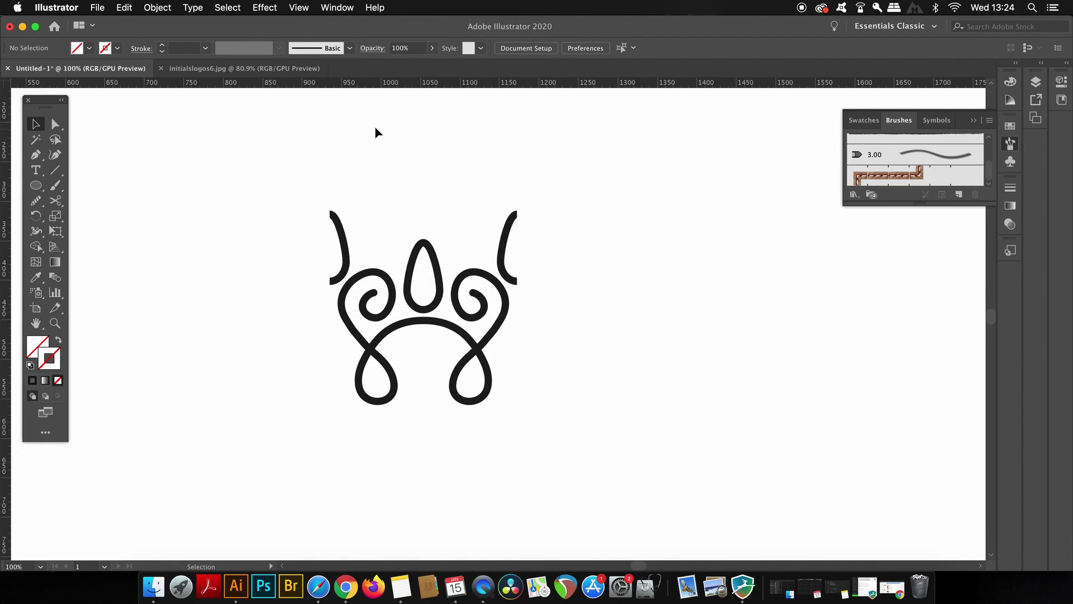
left_click_drag(290, 144, 640, 428)
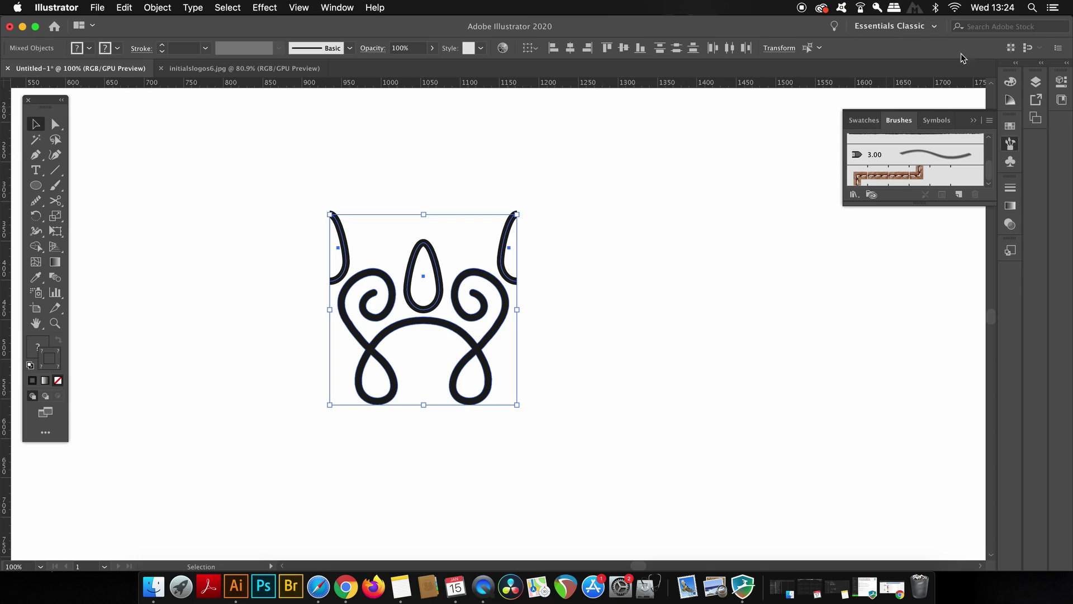
left_click(989, 121)
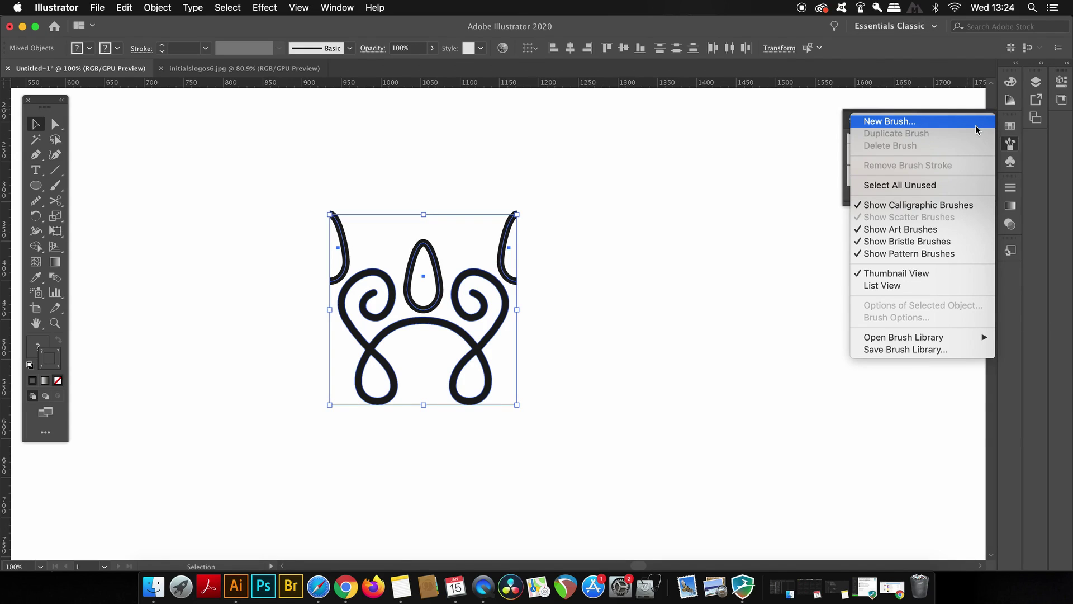
left_click(975, 123)
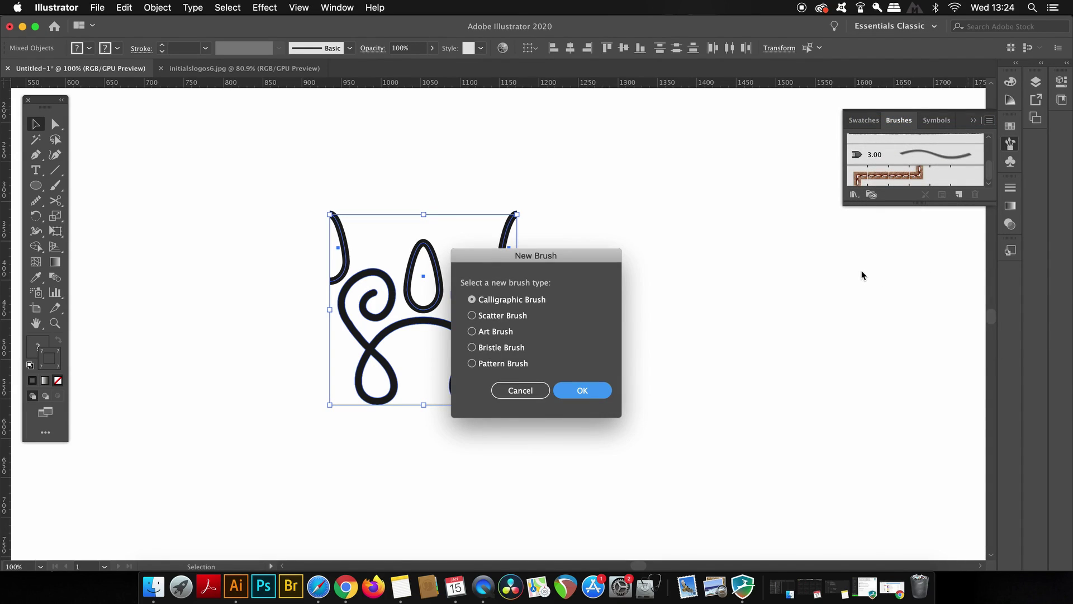
left_click(502, 365)
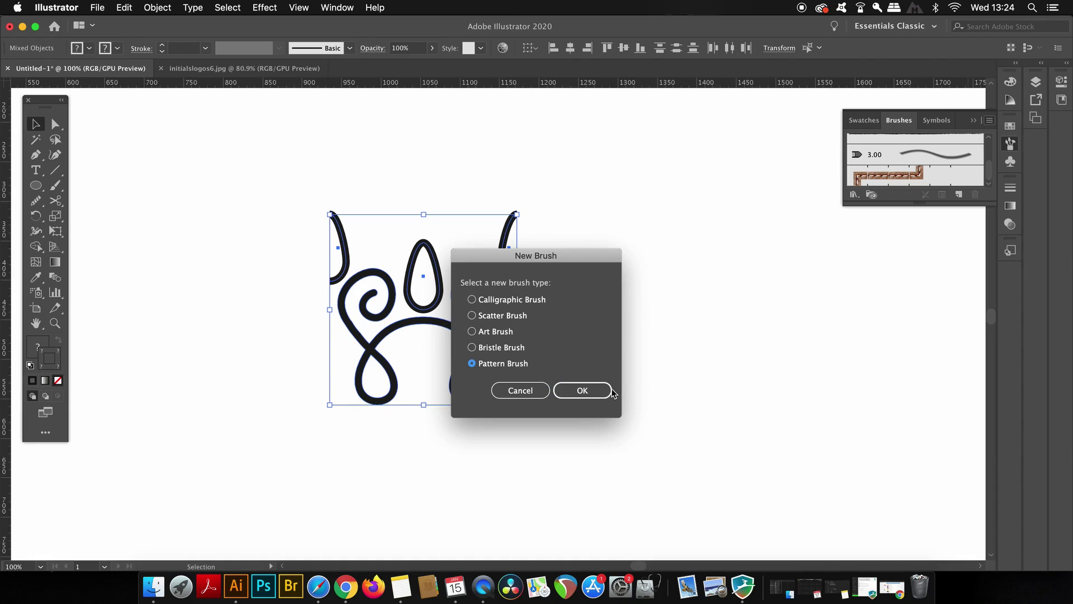
left_click(581, 390)
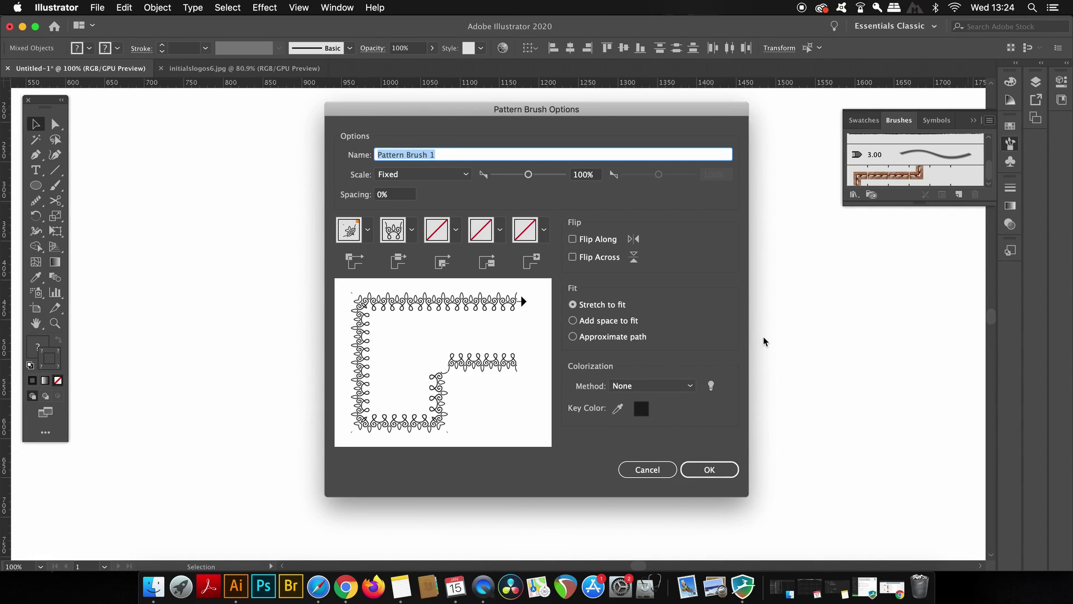
key("Return")
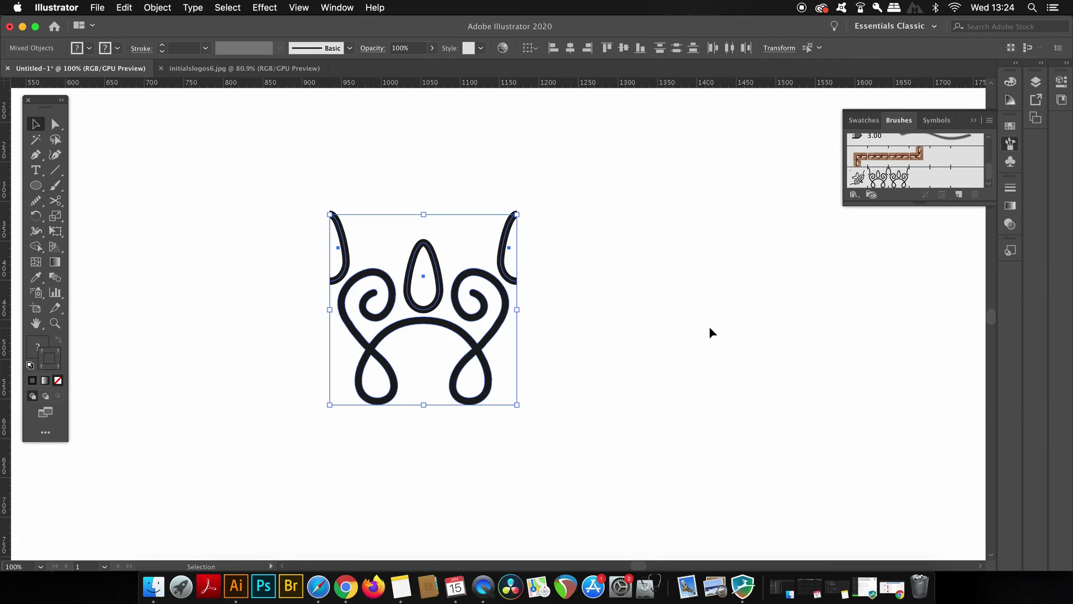
Step: Zoom out and move the floral motif to the artboard's left side
left_click(687, 327)
key("super+minus")
scroll(632, 275, "down", 3)
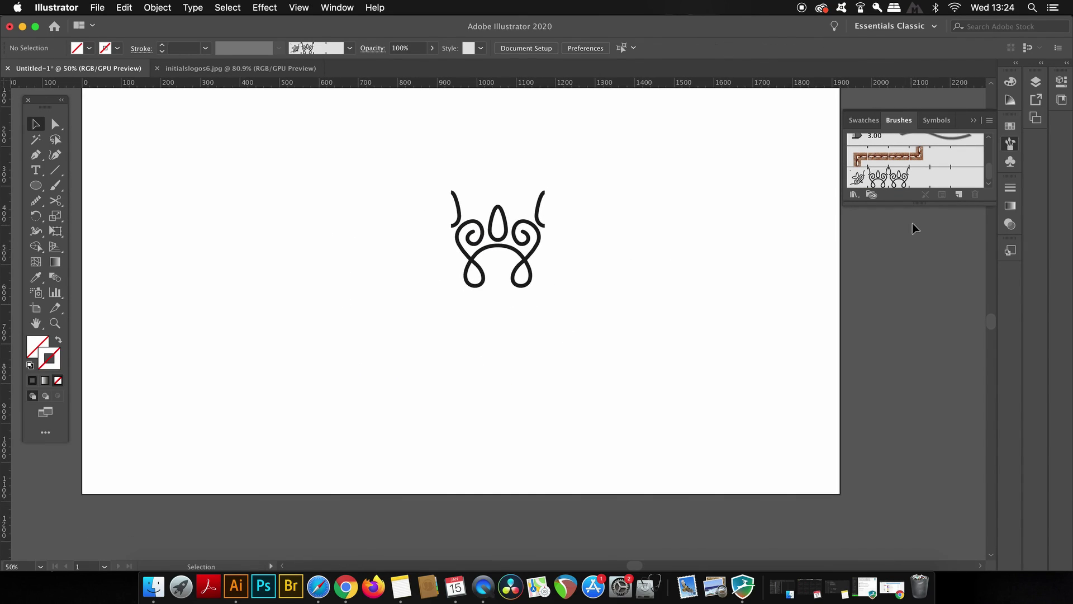
left_click_drag(366, 194, 594, 283)
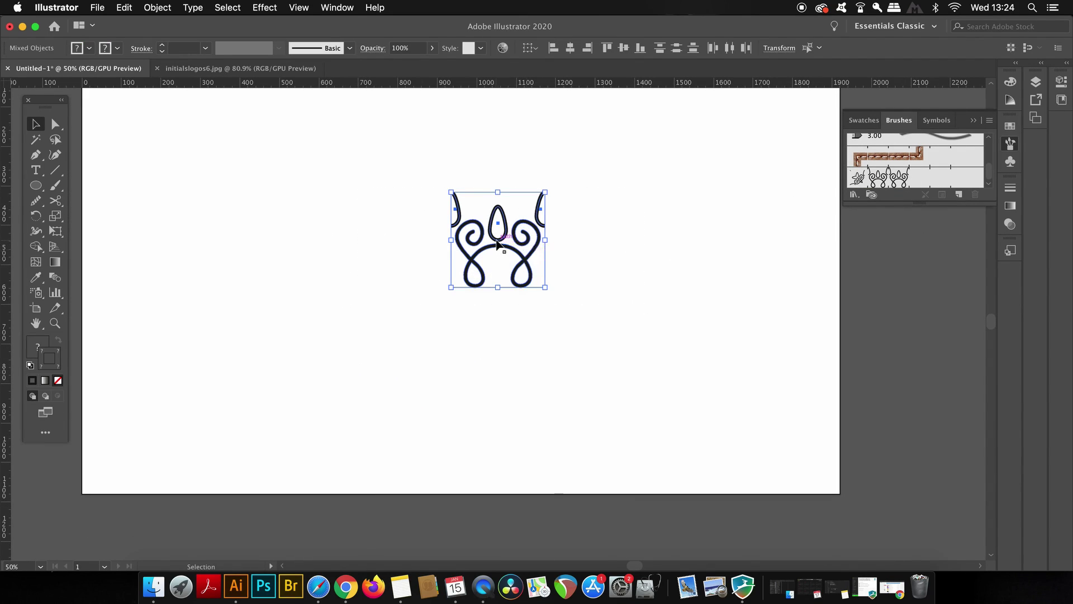
left_click_drag(501, 245, 142, 217)
left_click(464, 247)
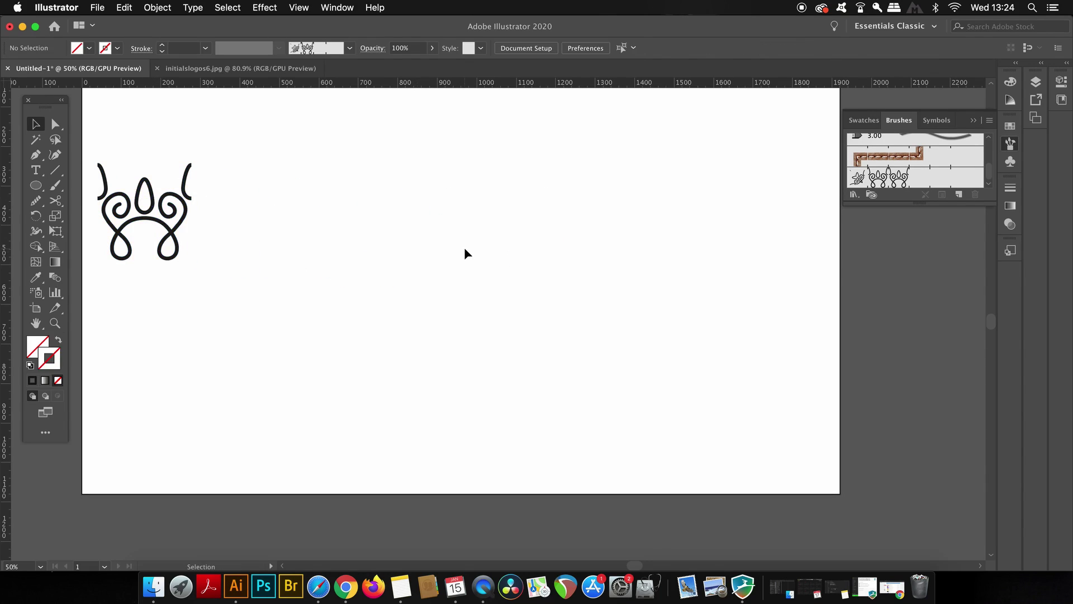
Step: Draw a circle in the middle of the artboard and apply the new pattern brush
key("l")
left_click_drag(432, 192, 542, 301)
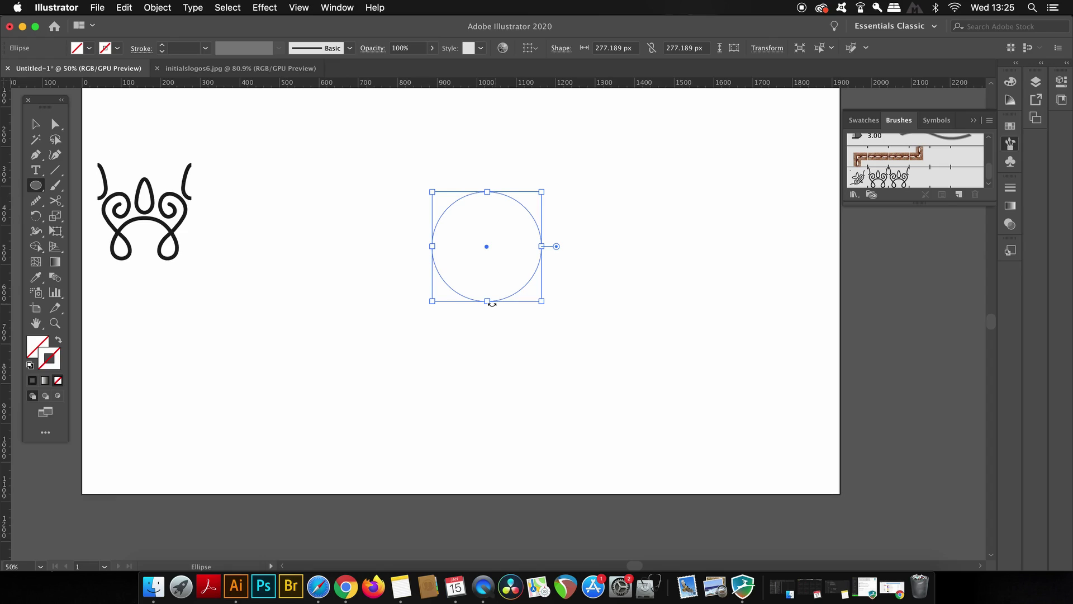
key("v")
left_click(959, 174)
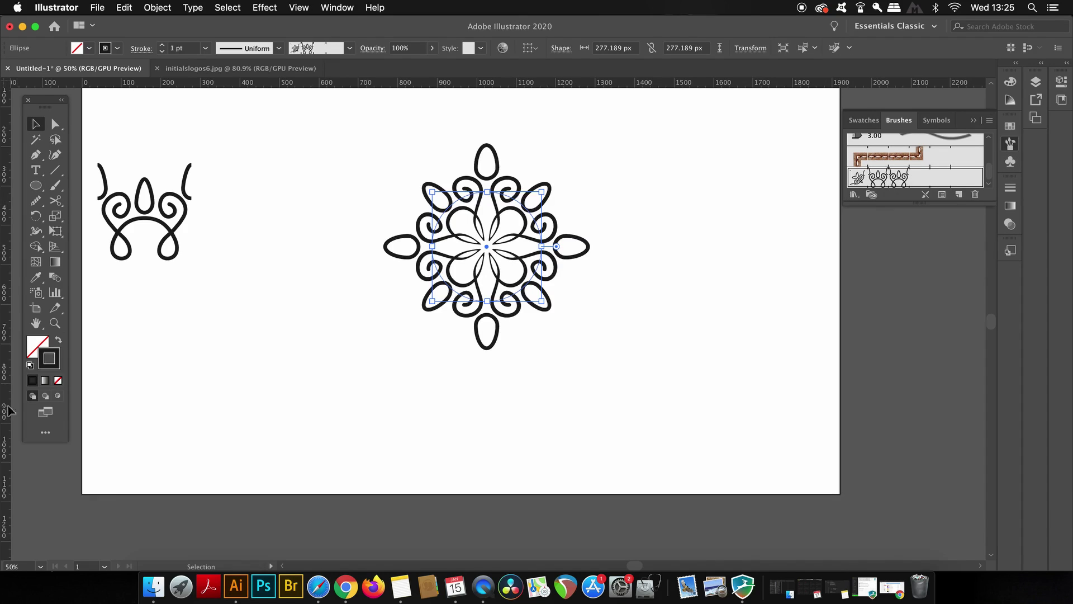
Step: Set the circle's brush stroke weight to 0.5 pt after previewing it at 0.75 pt
left_click(206, 48)
left_click(209, 82)
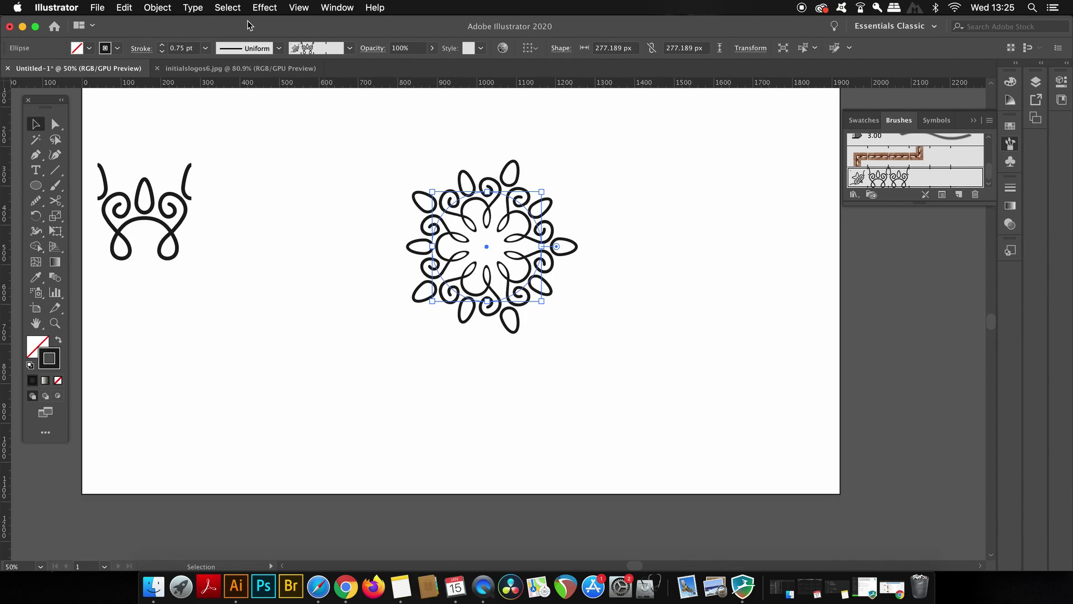
left_click(314, 171)
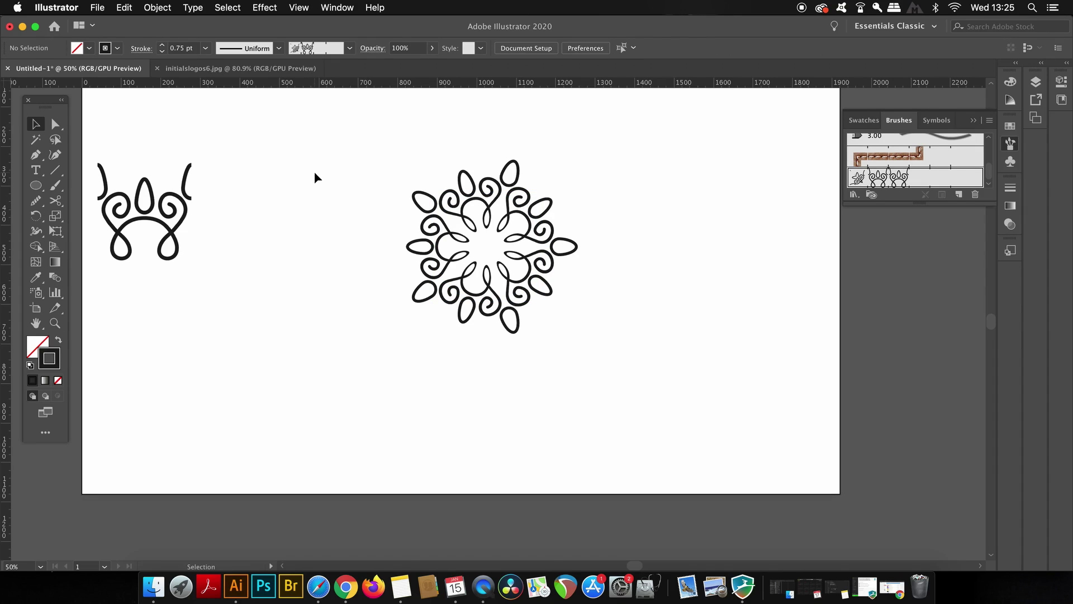
left_click(552, 233)
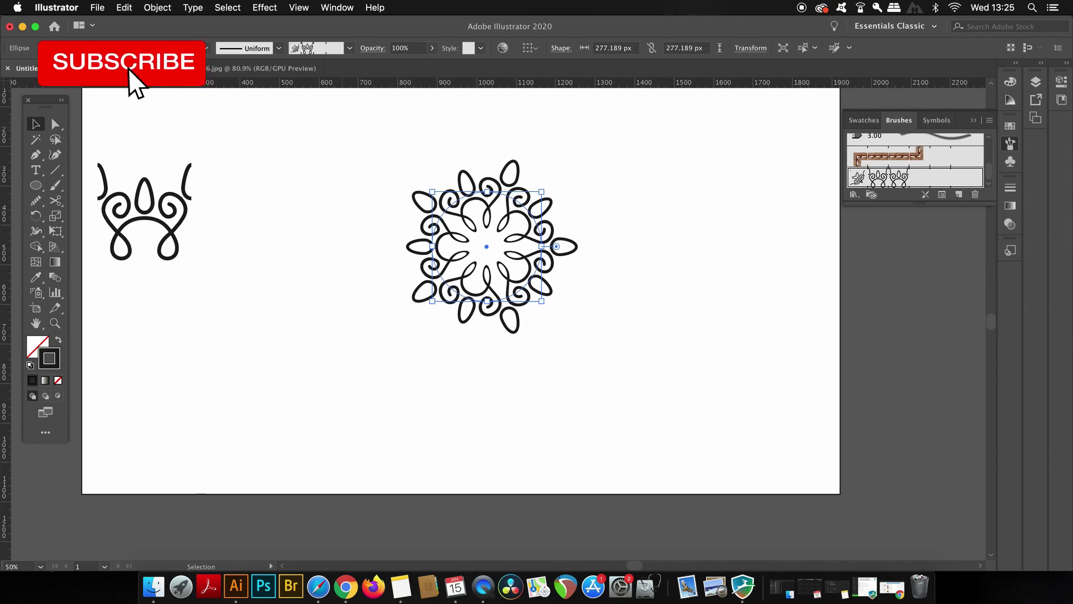
left_click(224, 48)
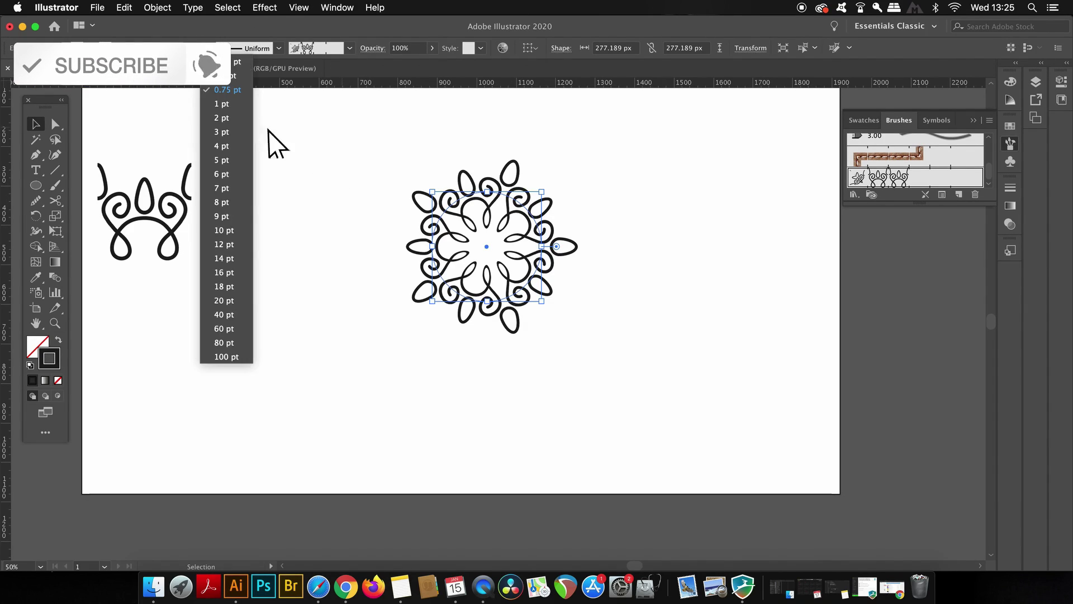
left_click(212, 77)
left_click(317, 153)
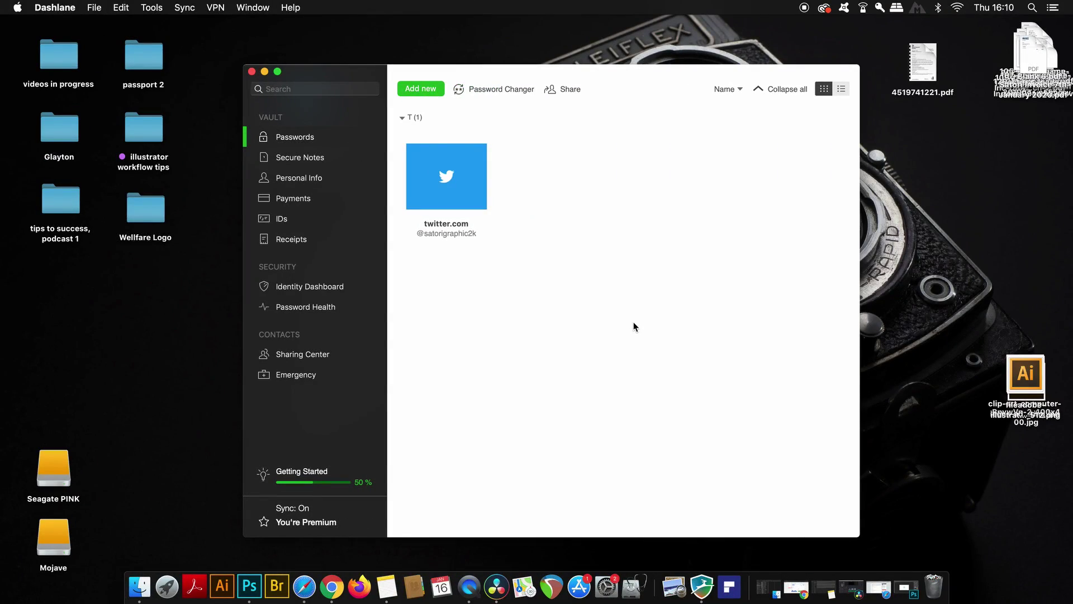
Step: Add a new password entry for facebook.com and enter its login name
left_click(416, 86)
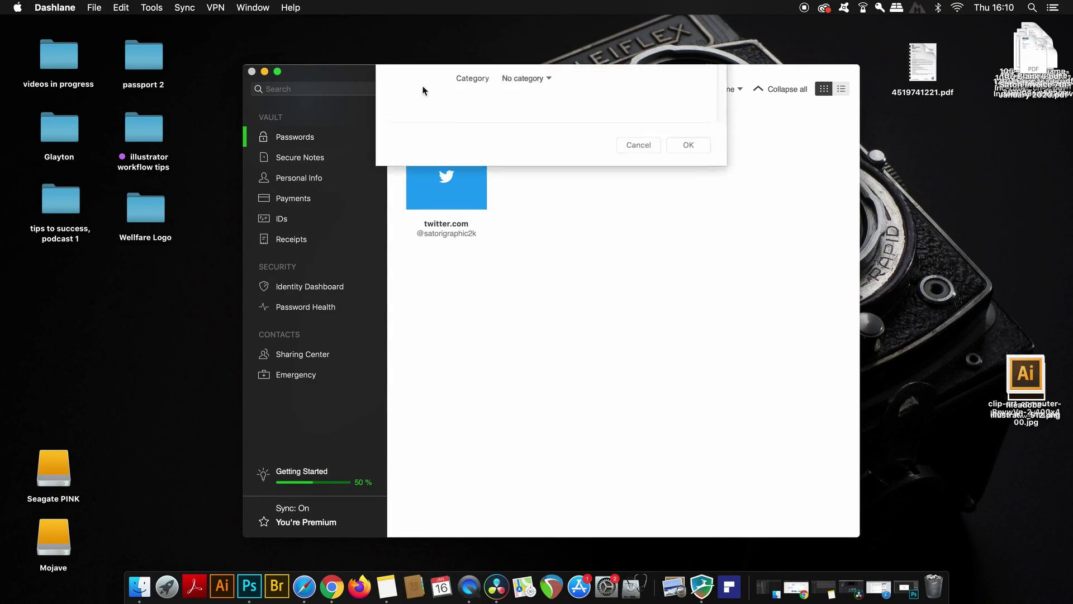
type("face")
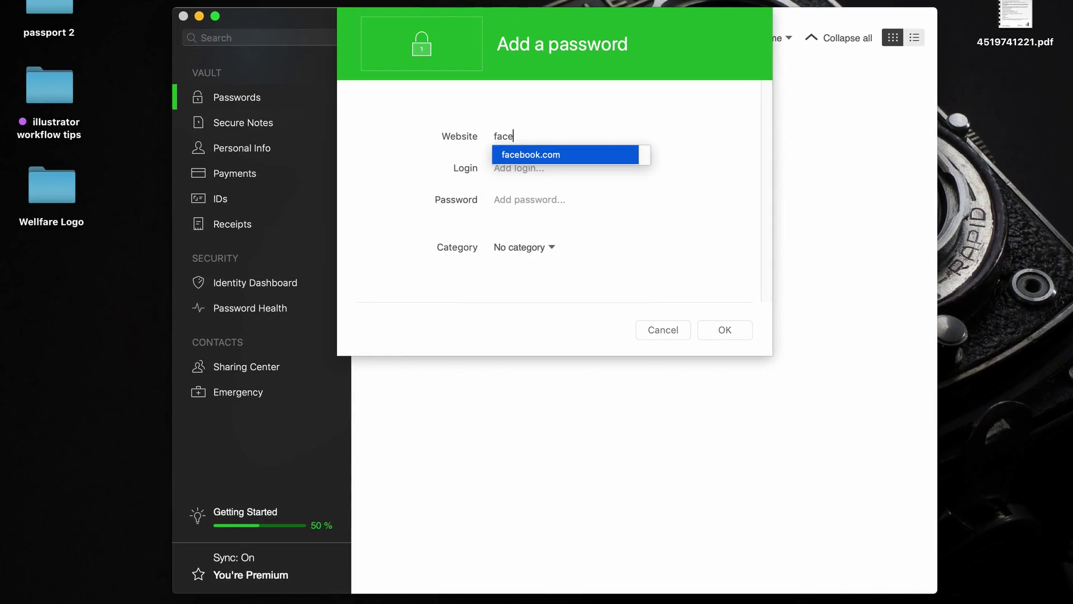
left_click(569, 152)
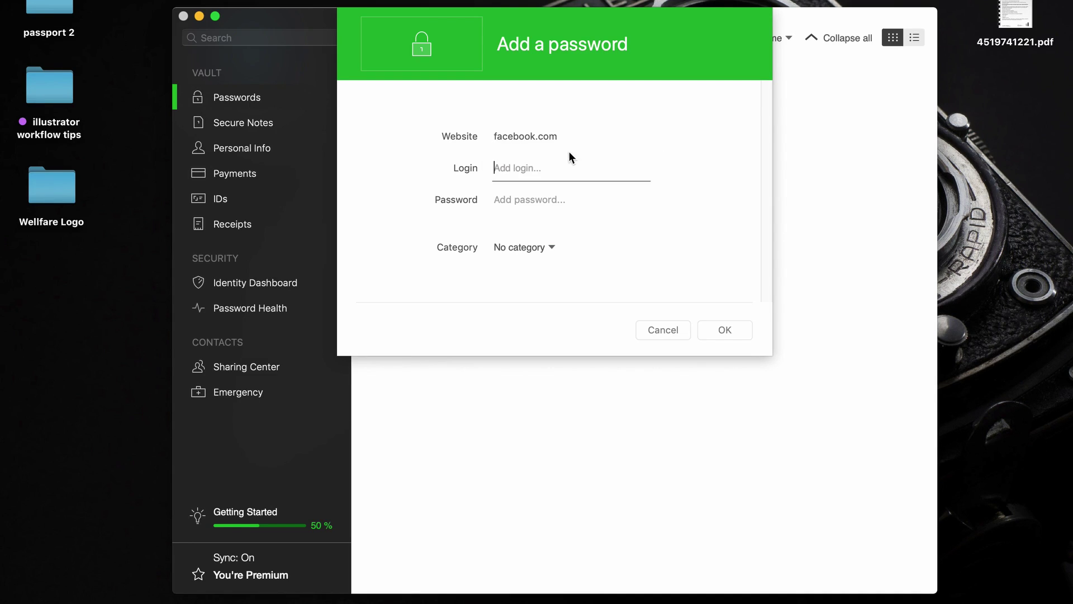
type("satori graphics")
Step: Generate a 20-character password and file the entry under Social Media
left_click(635, 199)
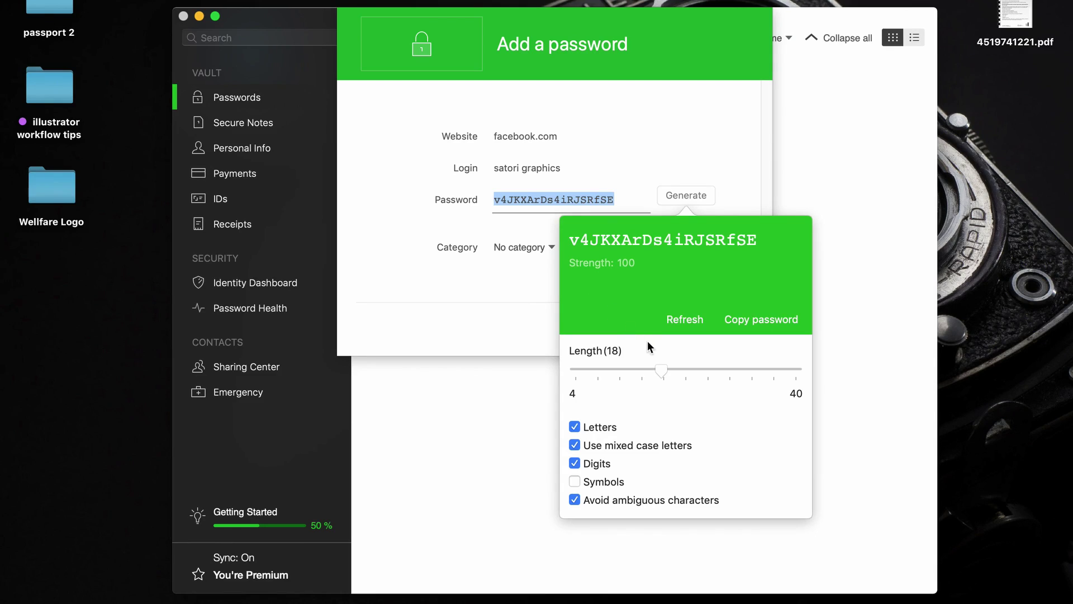
left_click_drag(665, 371, 681, 367)
left_click(524, 233)
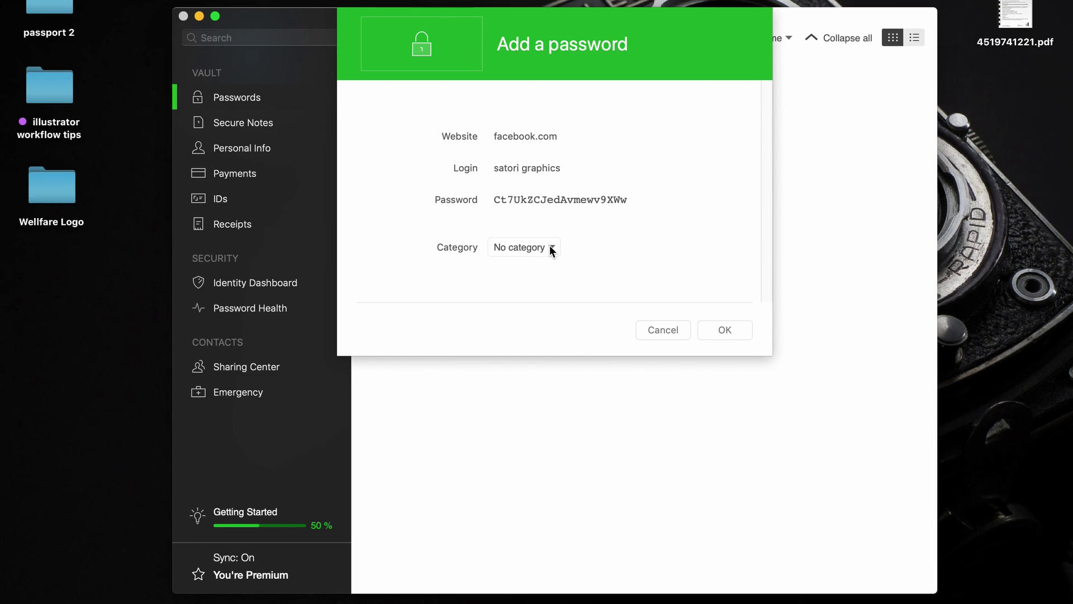
left_click(549, 247)
left_click(555, 304)
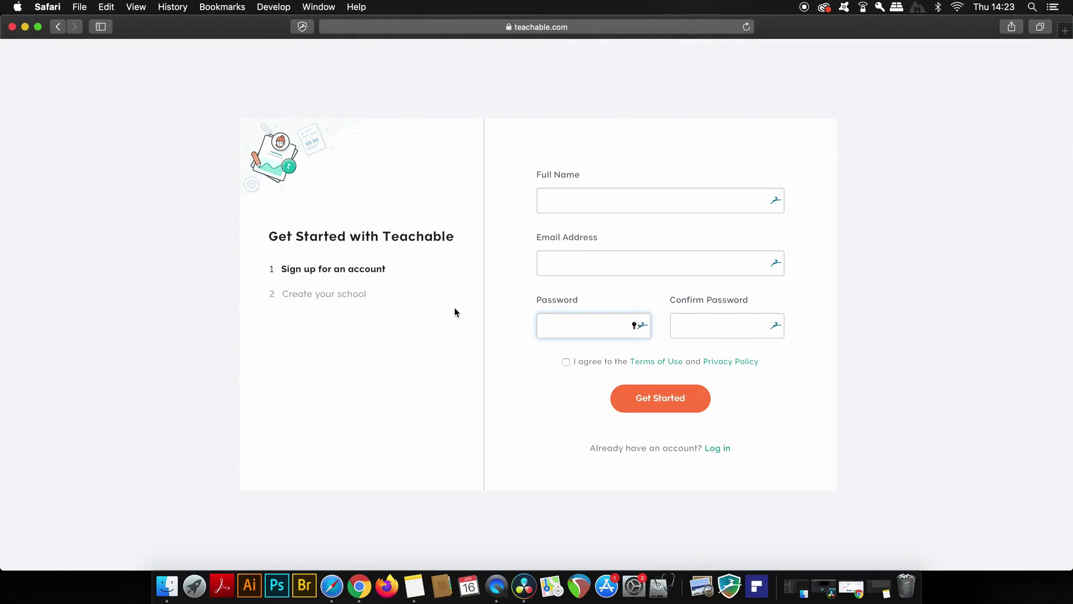
Step: Autofill name and e-mail from the saved identity and both password fields with a strong password
left_click(627, 206)
left_click(777, 202)
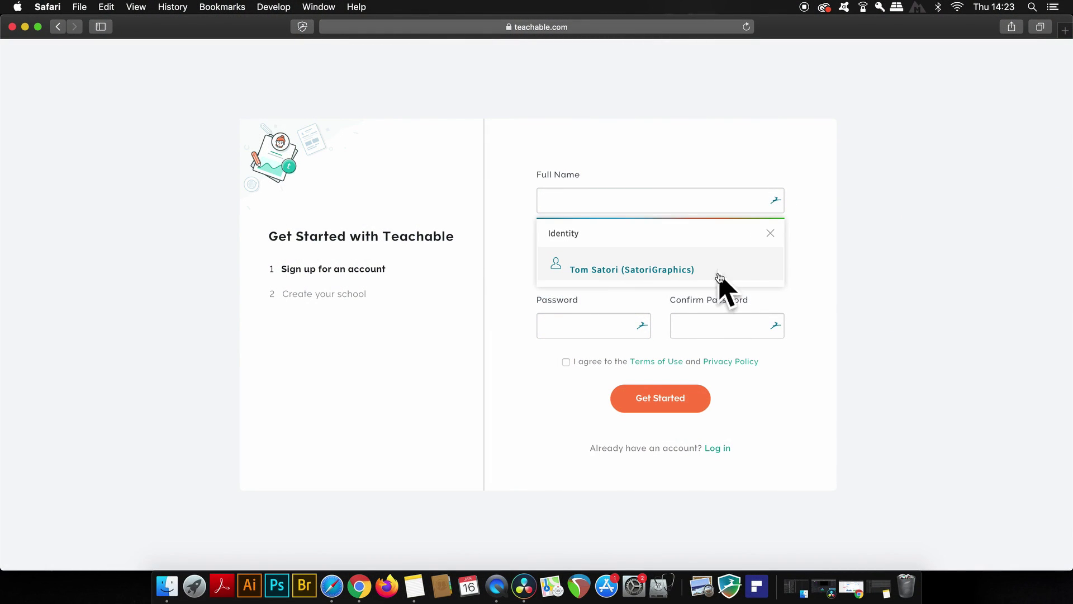
left_click(721, 273)
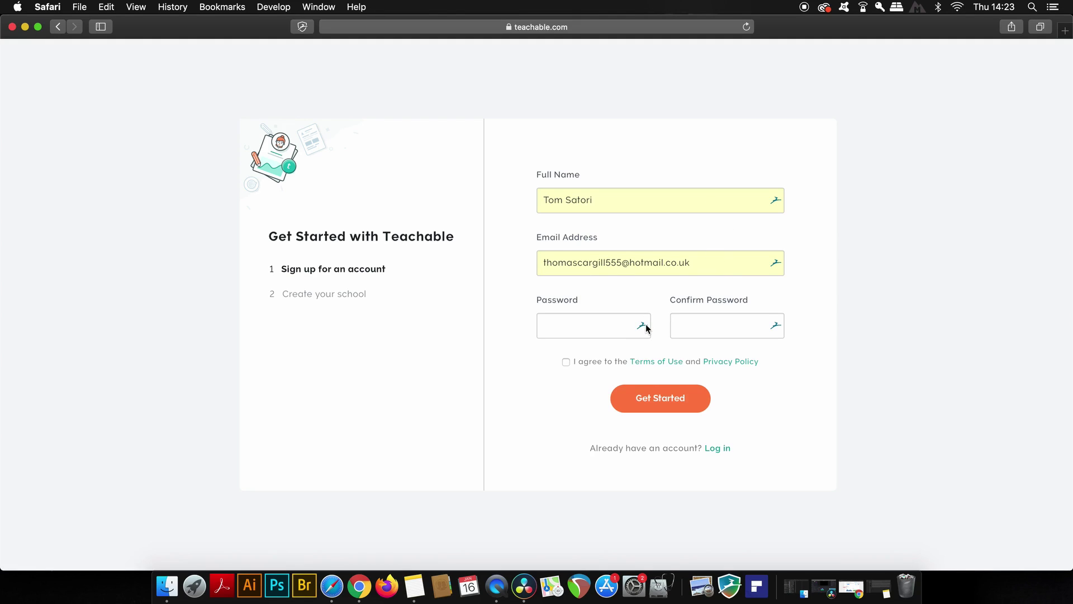
left_click(612, 324)
left_click(641, 327)
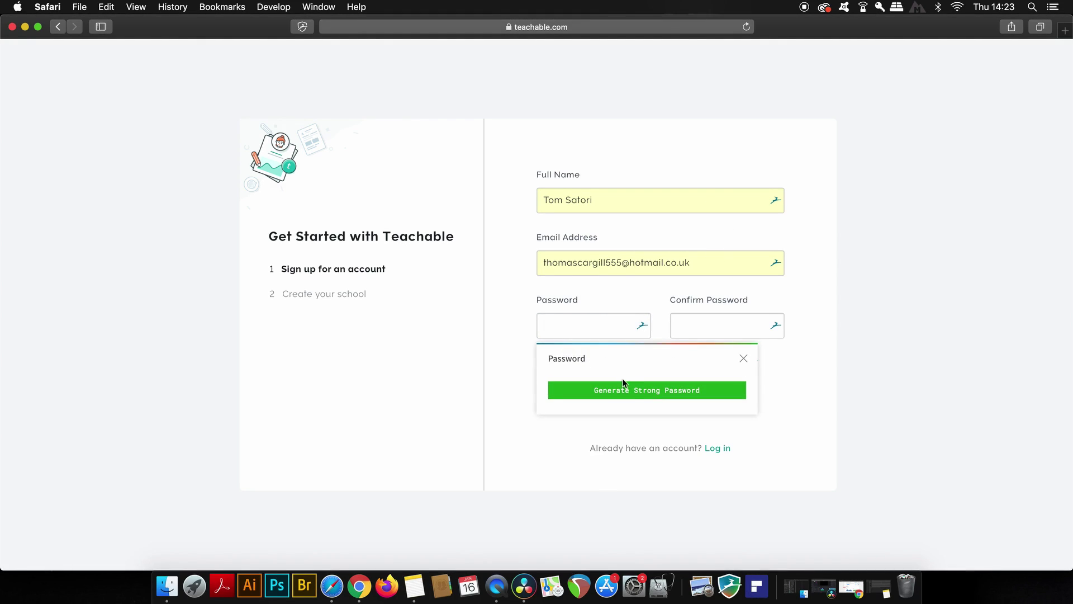
left_click(646, 390)
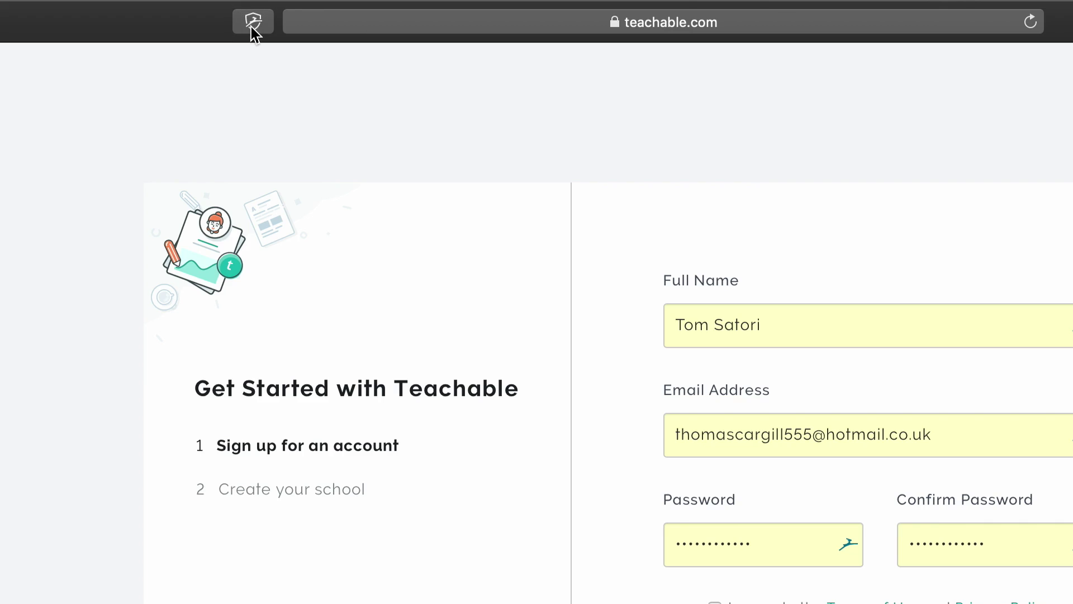
Step: Set the Dashlane toolbar password generator's length to 17
left_click(264, 22)
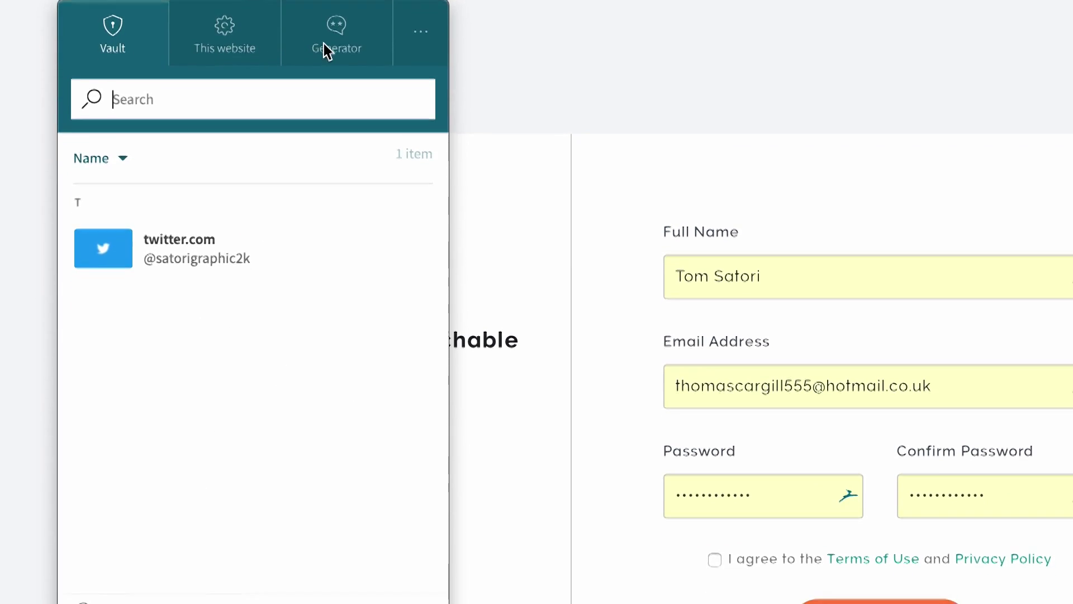
left_click(327, 84)
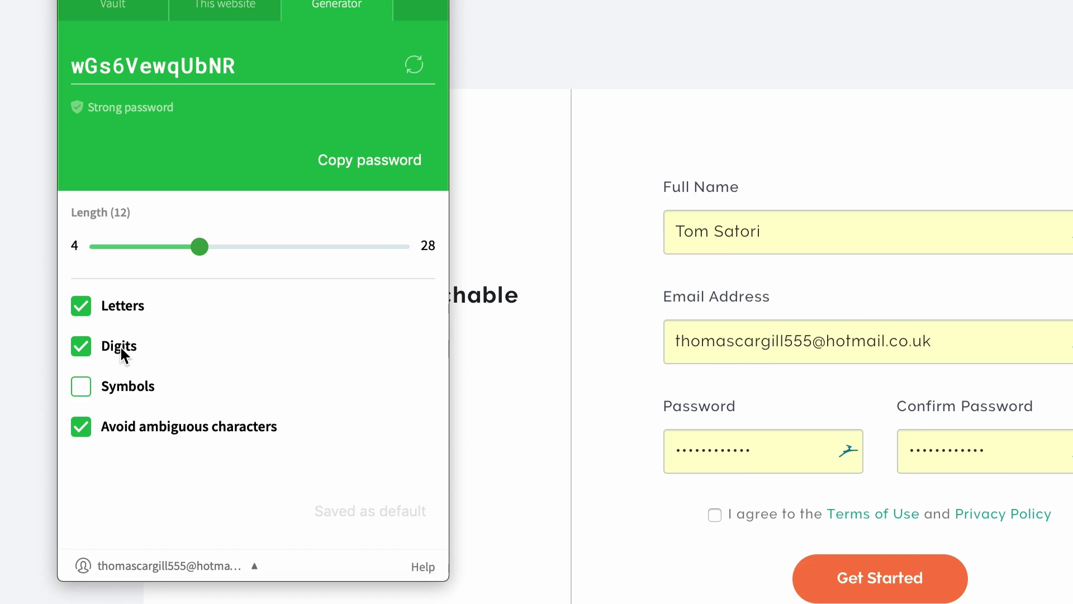
left_click_drag(199, 246, 178, 247)
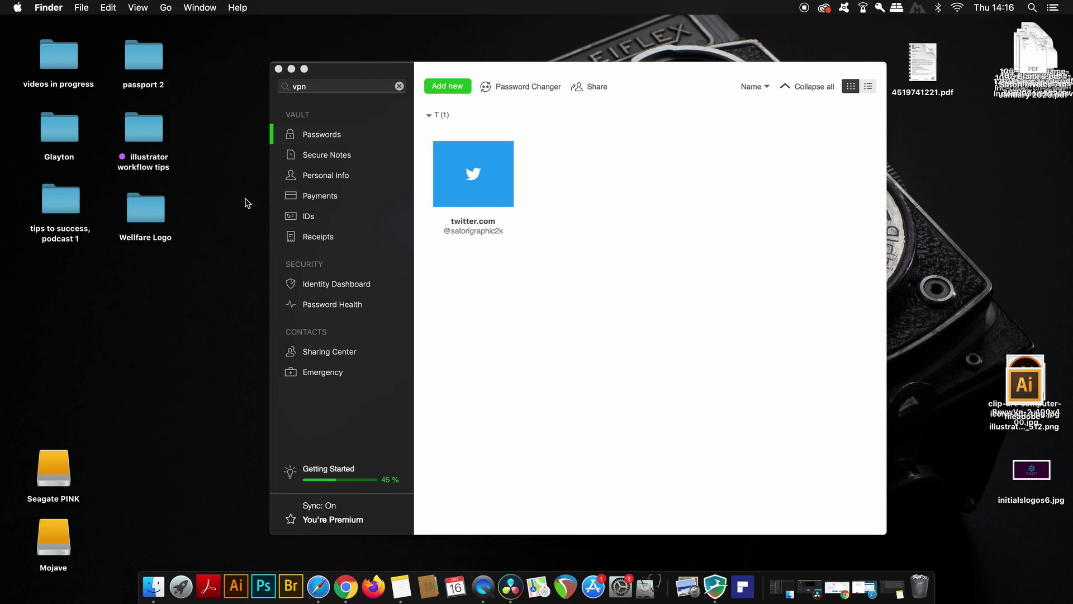
Step: Switch Dashlane's VPN to connect through a different country
left_click(347, 74)
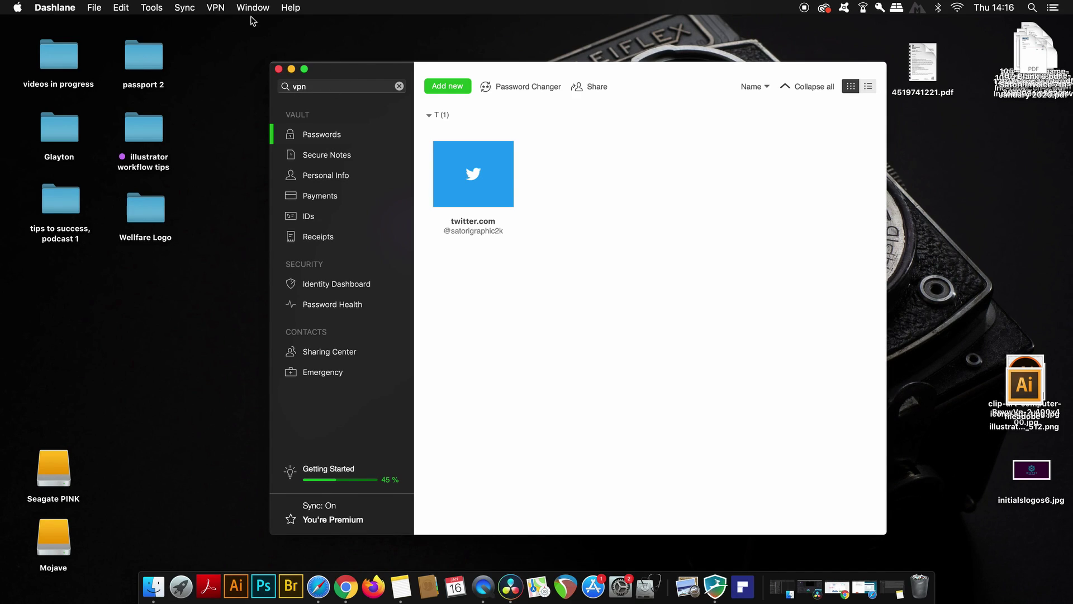
left_click(217, 6)
mouse_move(349, 68)
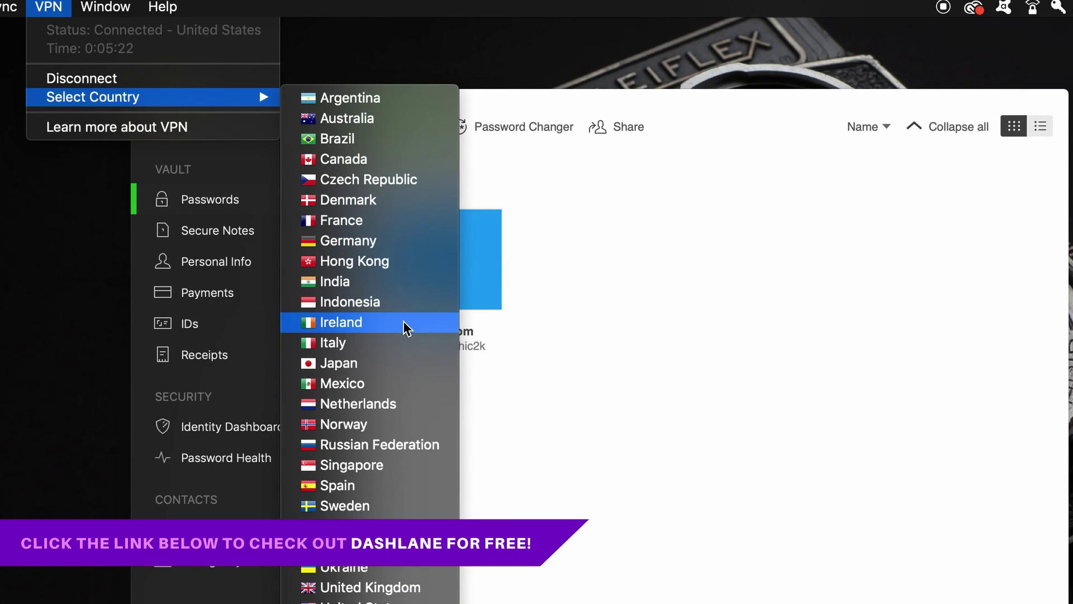
left_click(400, 343)
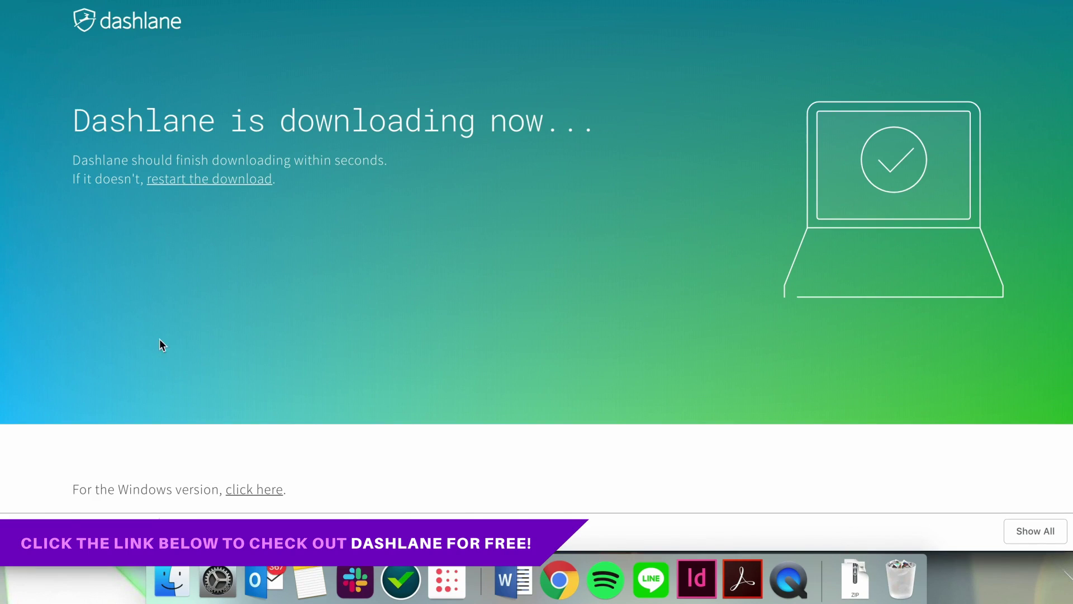
Step: Launch the Dashlane installer and enter the account e-mail and password for a free account
left_click(812, 579)
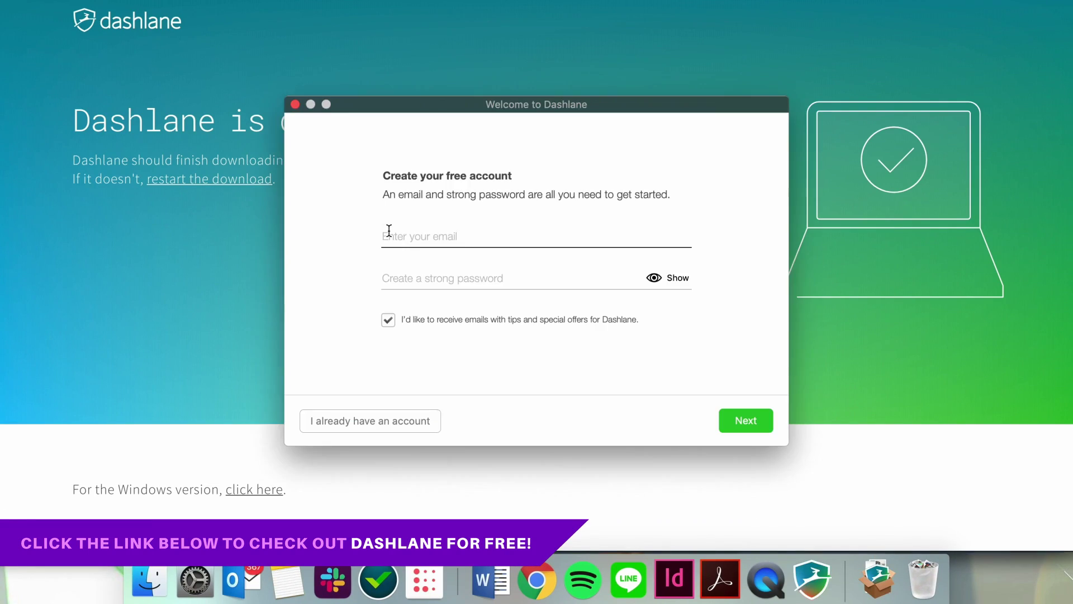
left_click(389, 231)
left_click(445, 278)
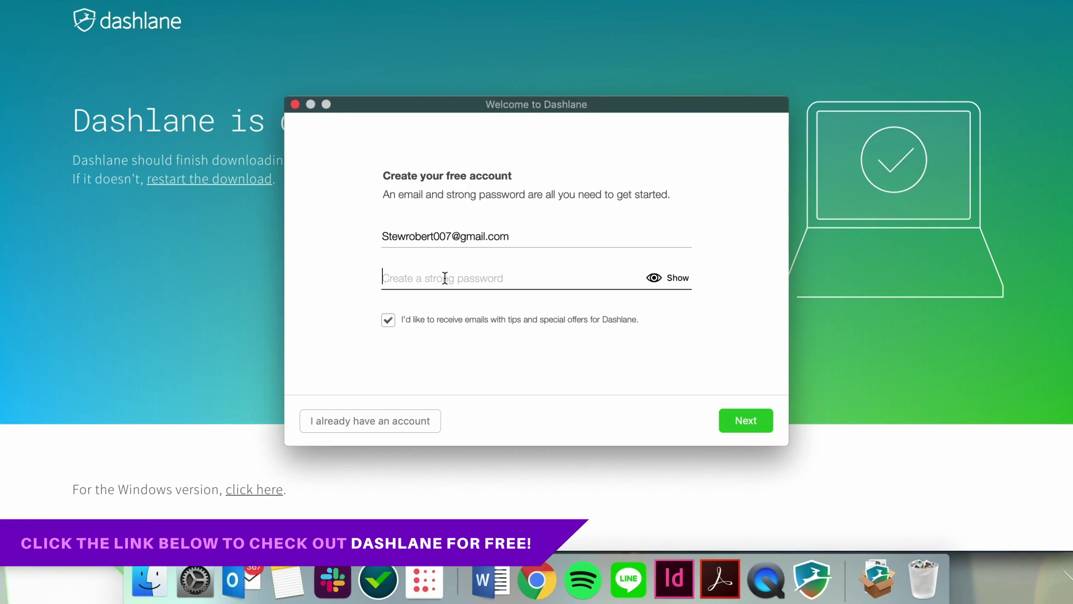
type("••••••••••••••••")
left_click(744, 420)
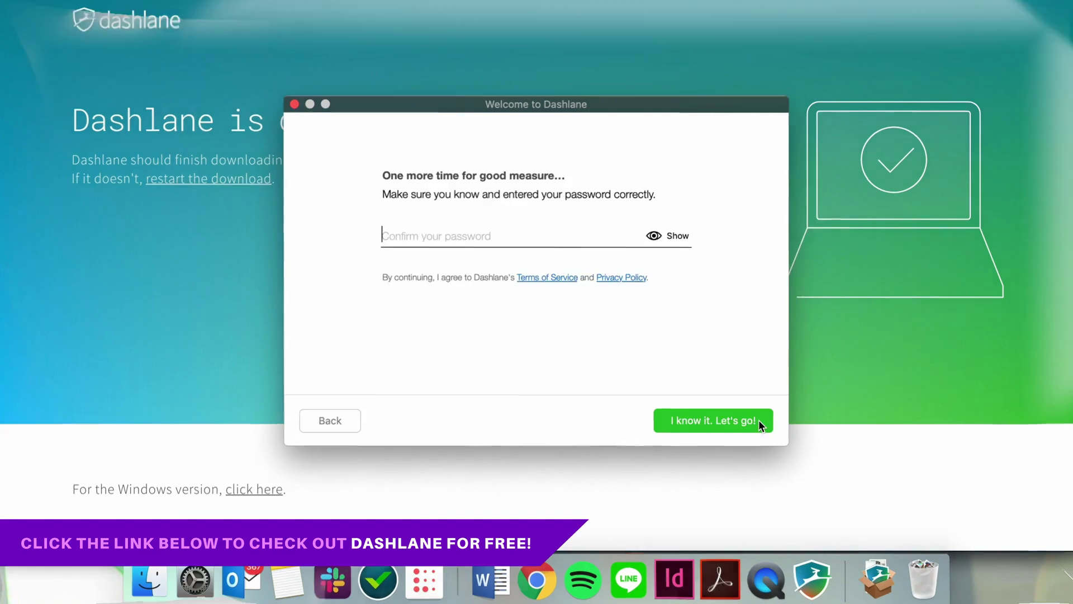